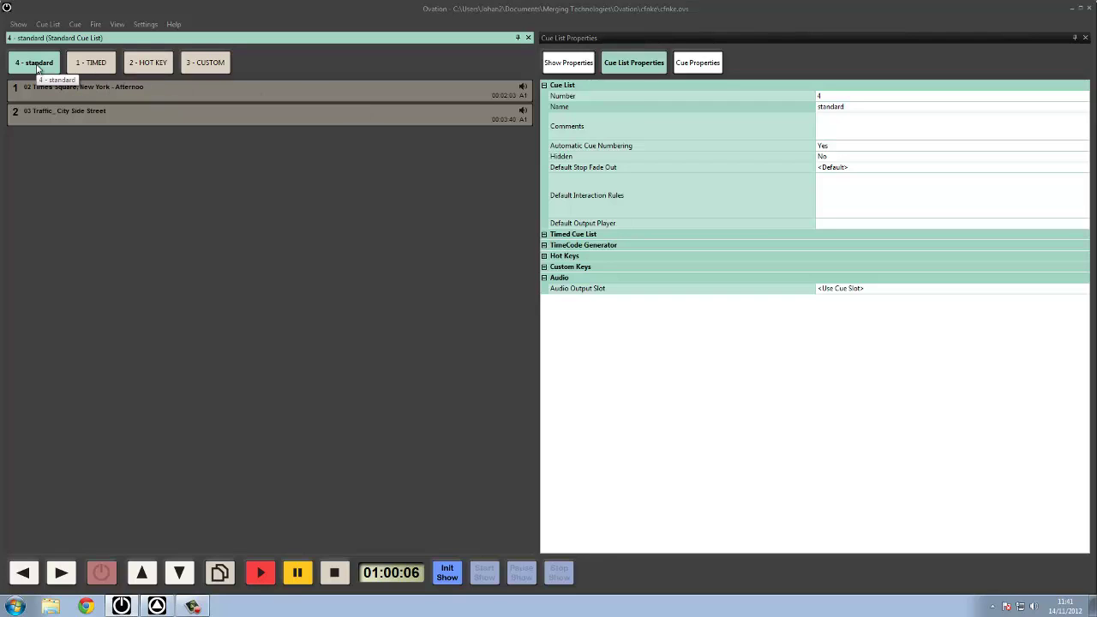
Append ' cue list' to cue list 4's name, making 'standard cue list', and add the comment 'main list'
left_click(863, 107)
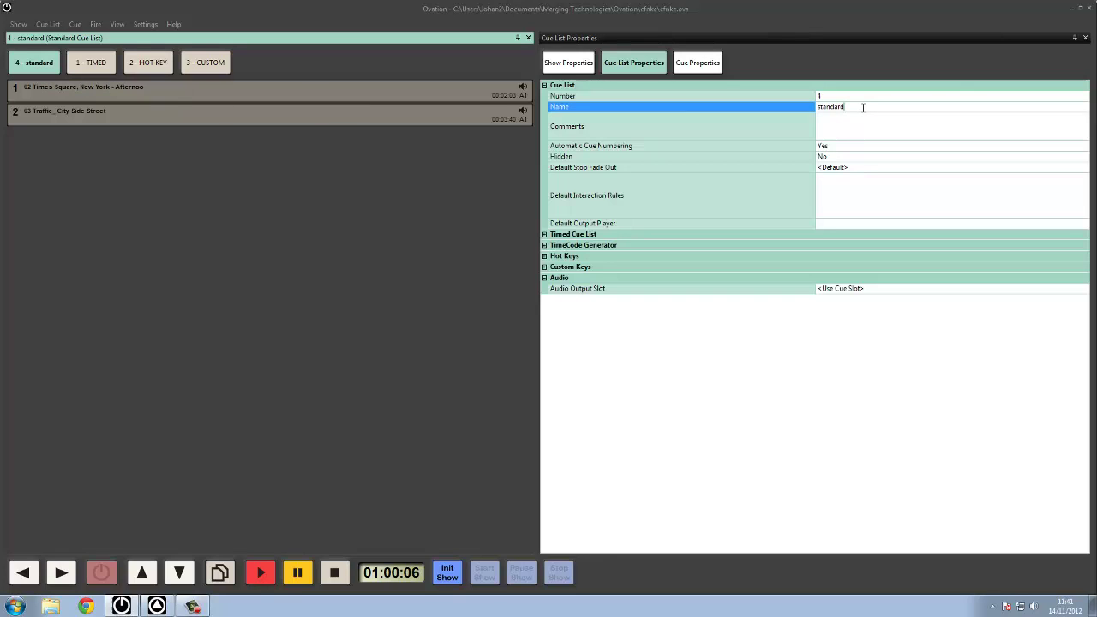
type("cue list")
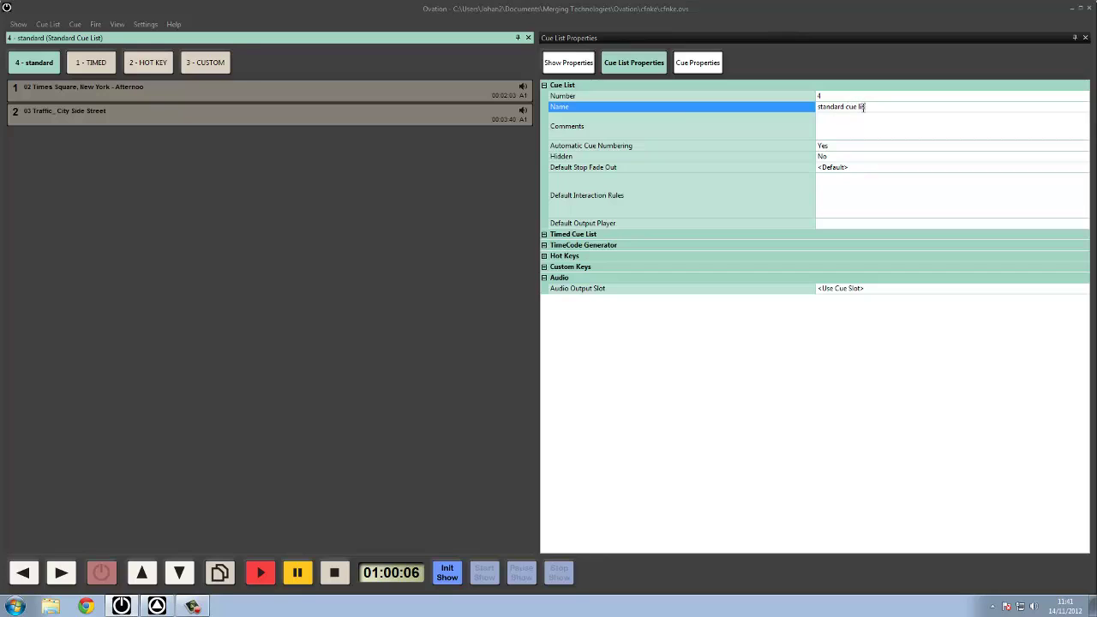
key("Return")
left_click(862, 120)
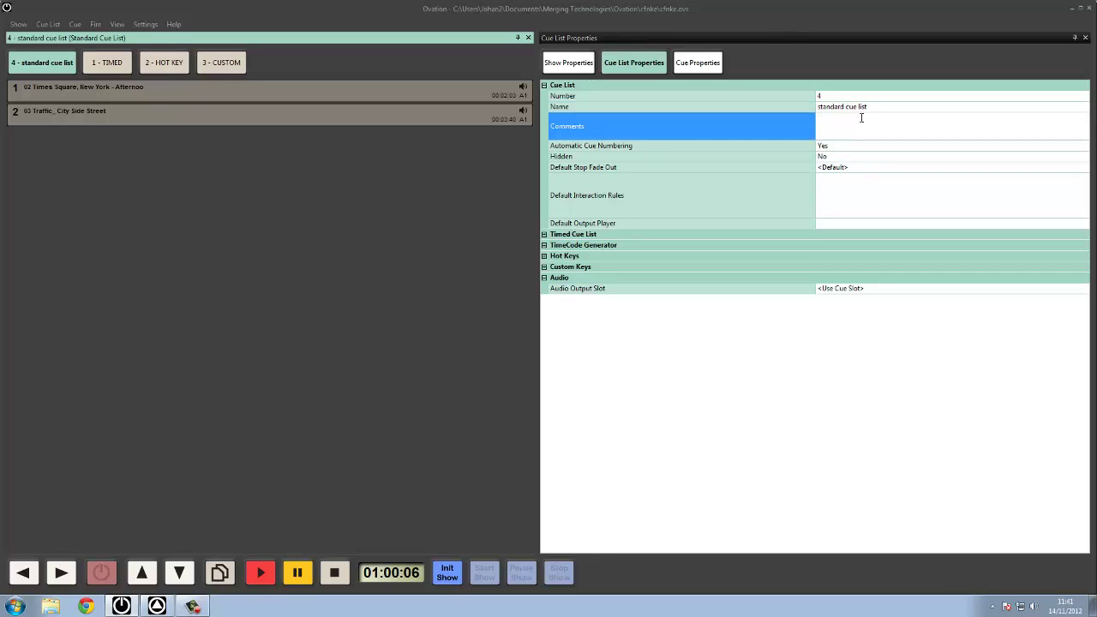
type("main list")
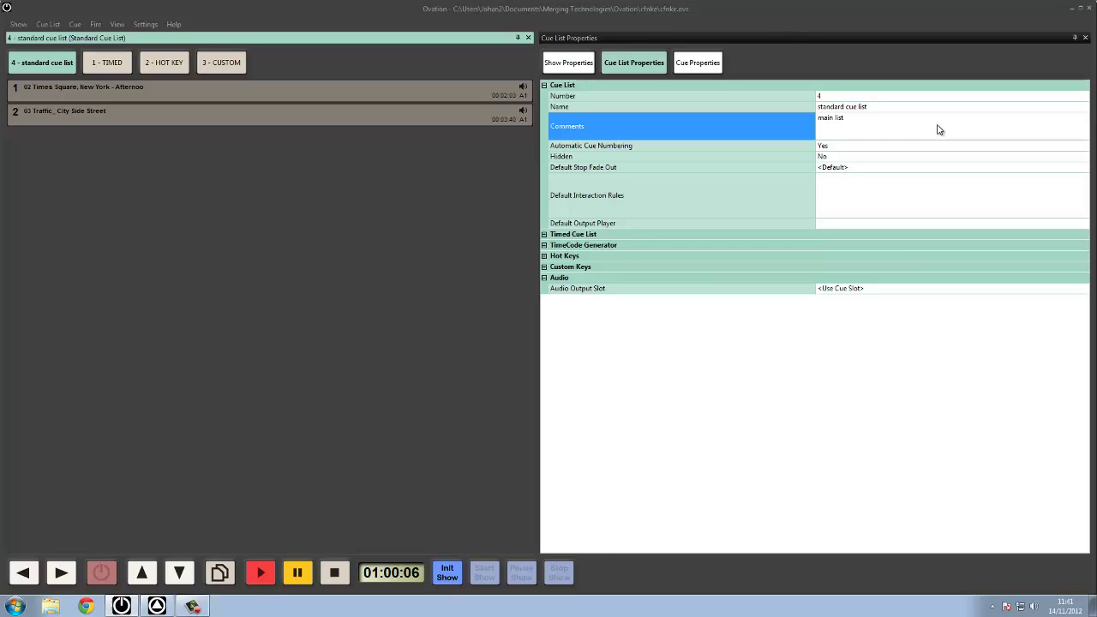
Keep Automatic Cue Numbering at Yes and add a new empty cue to the list
left_click(797, 147)
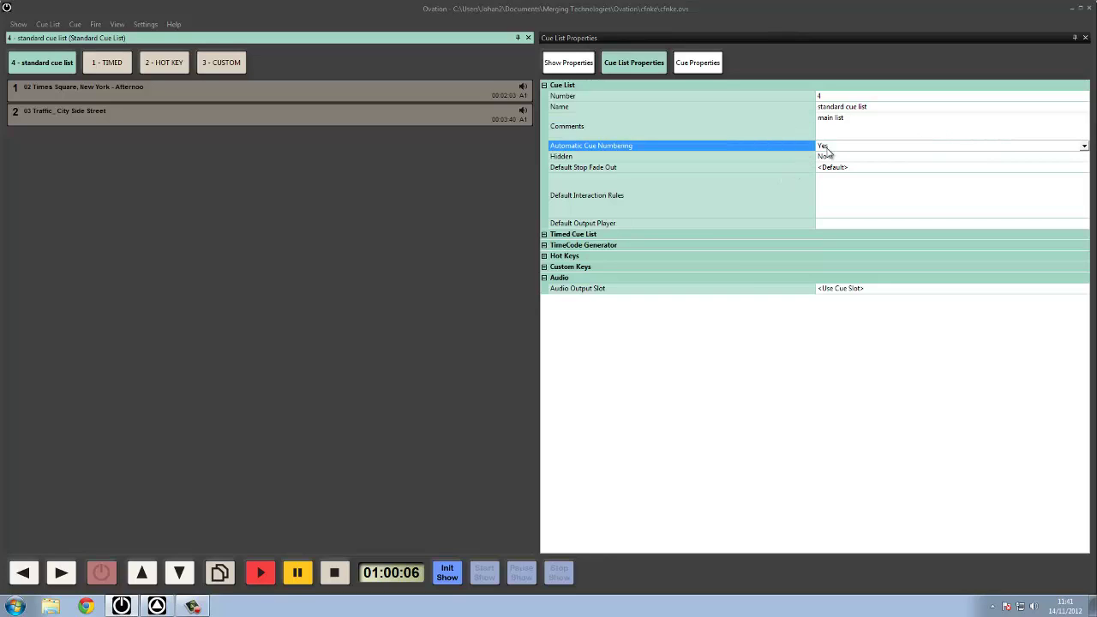
left_click(430, 165)
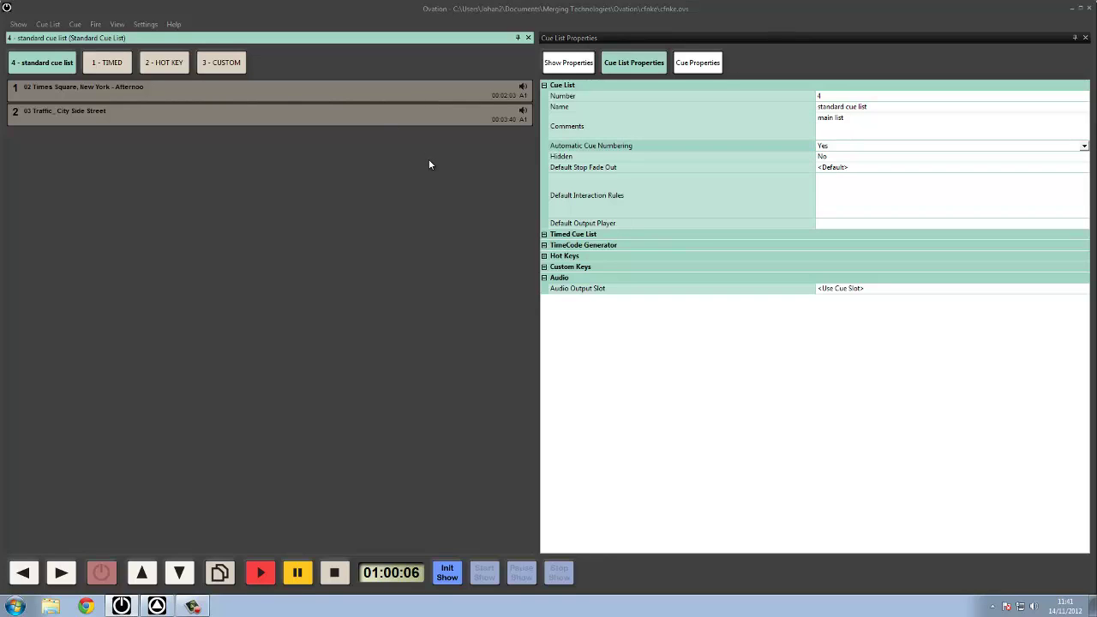
double_click(430, 165)
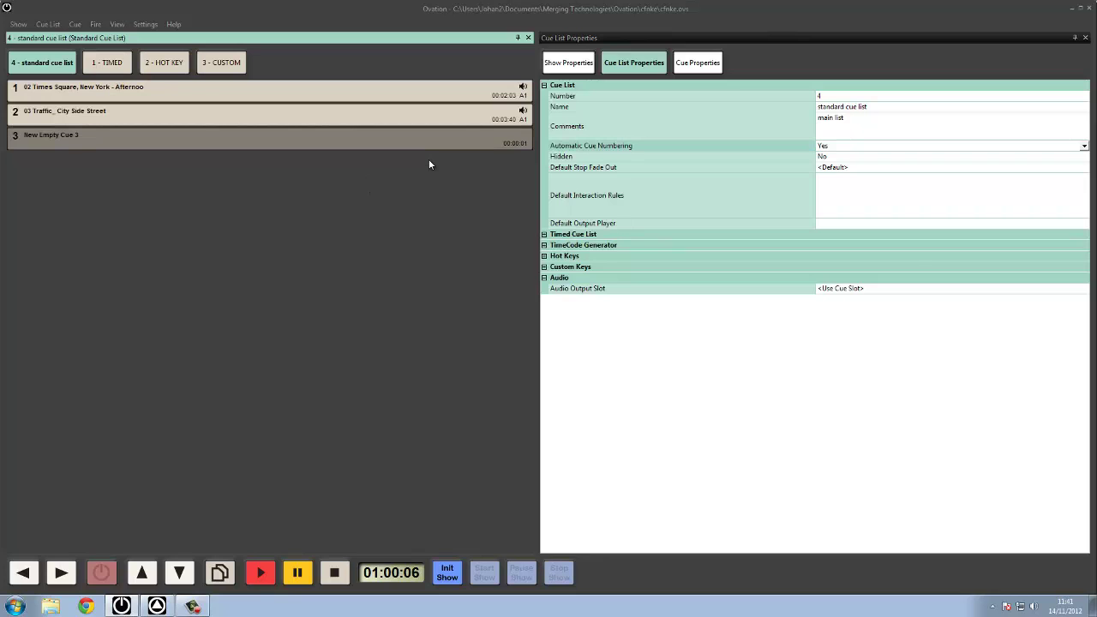
Review the Hidden property's Yes/No choices, leaving it at No
left_click(597, 157)
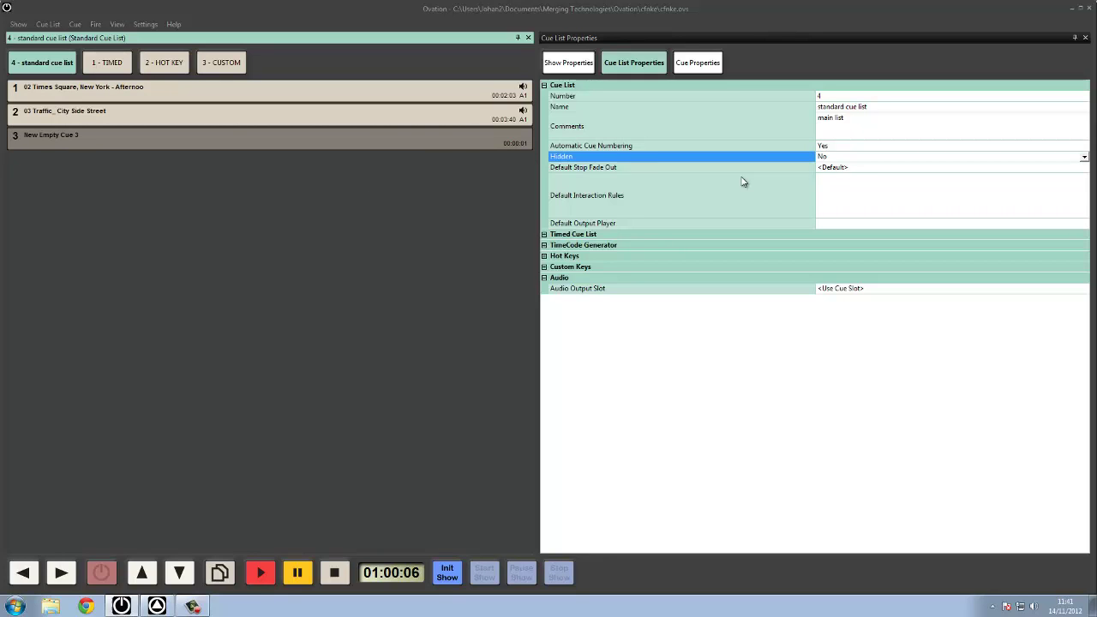
left_click(849, 157)
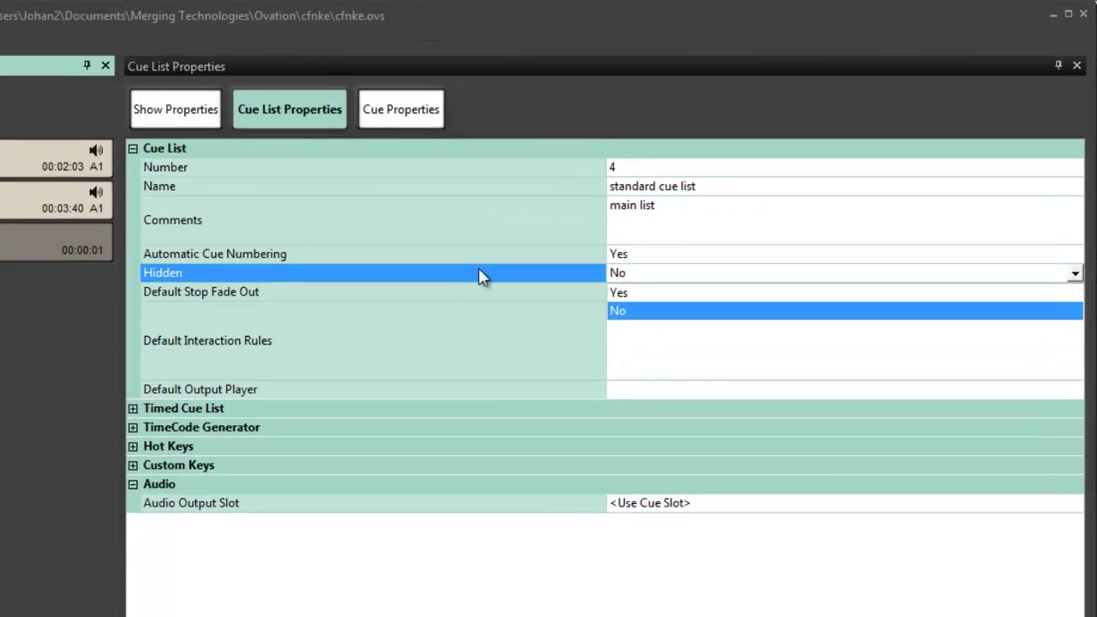
left_click(478, 273)
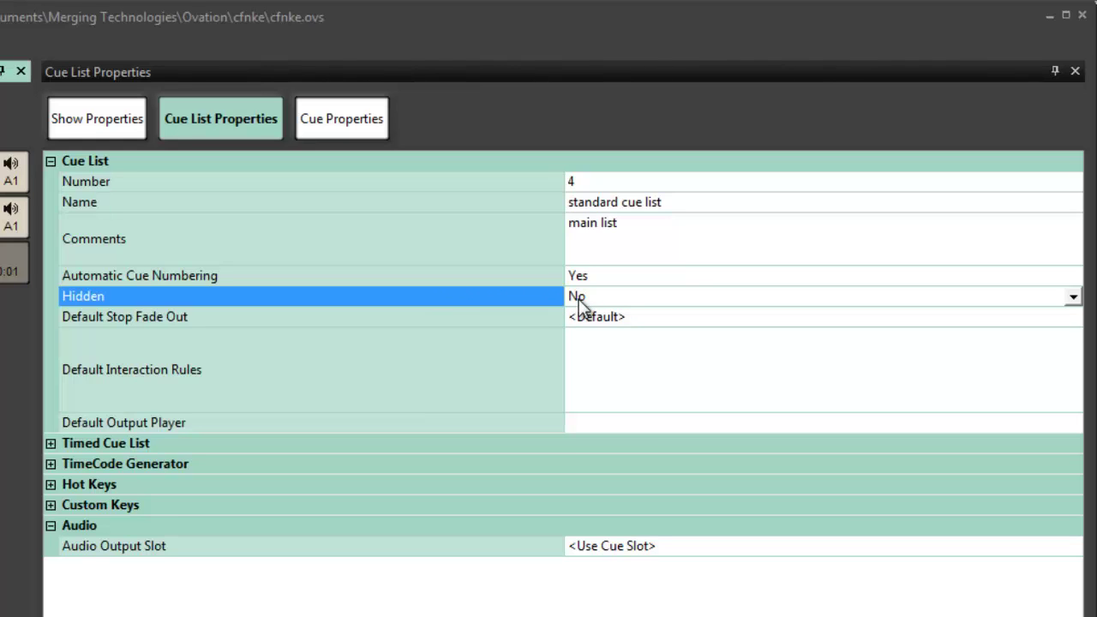
left_click(443, 318)
left_click(671, 317)
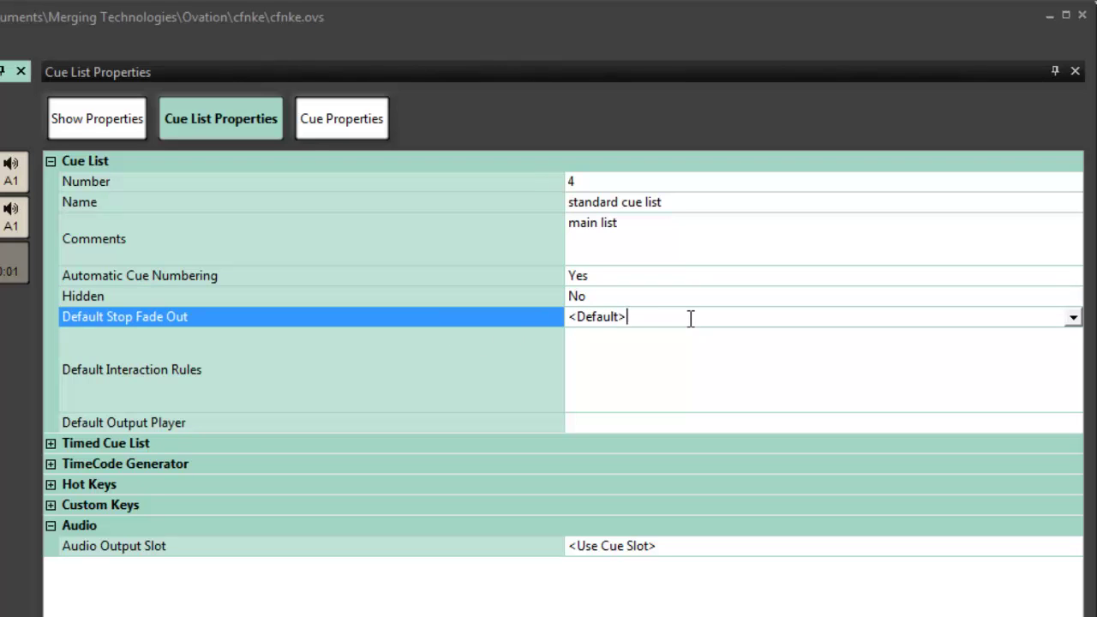
left_click(86, 129)
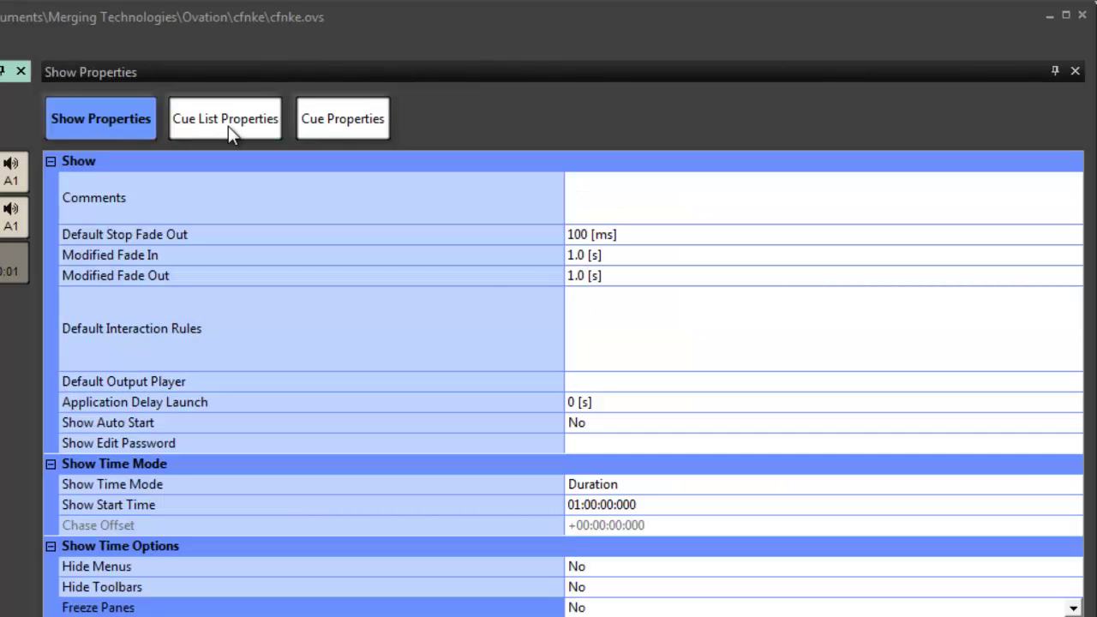
left_click(299, 234)
left_click(227, 121)
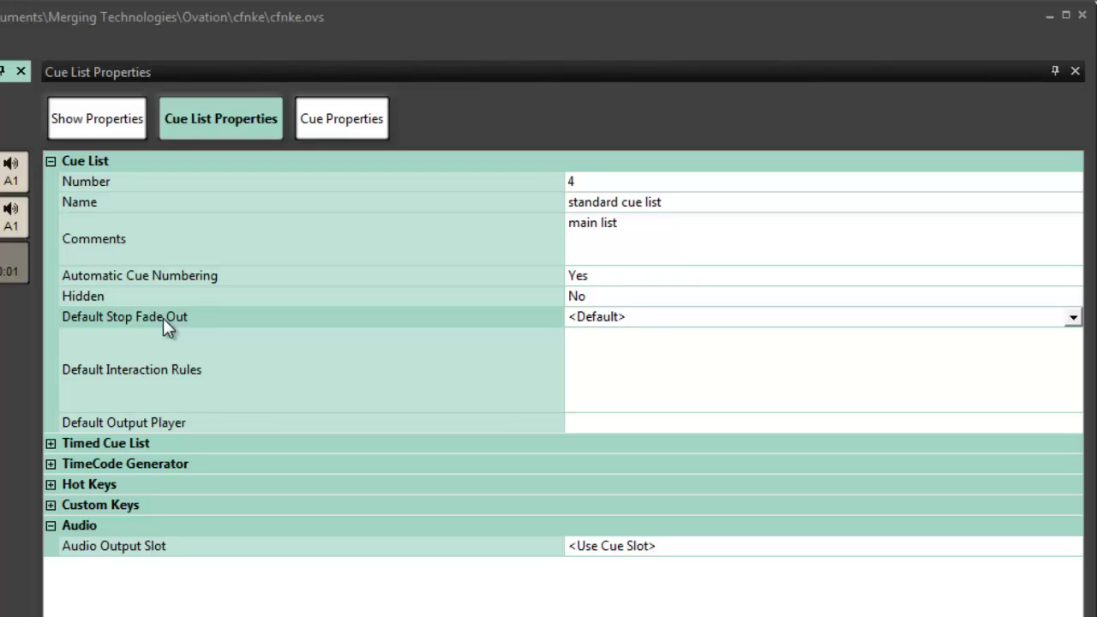
left_click(351, 370)
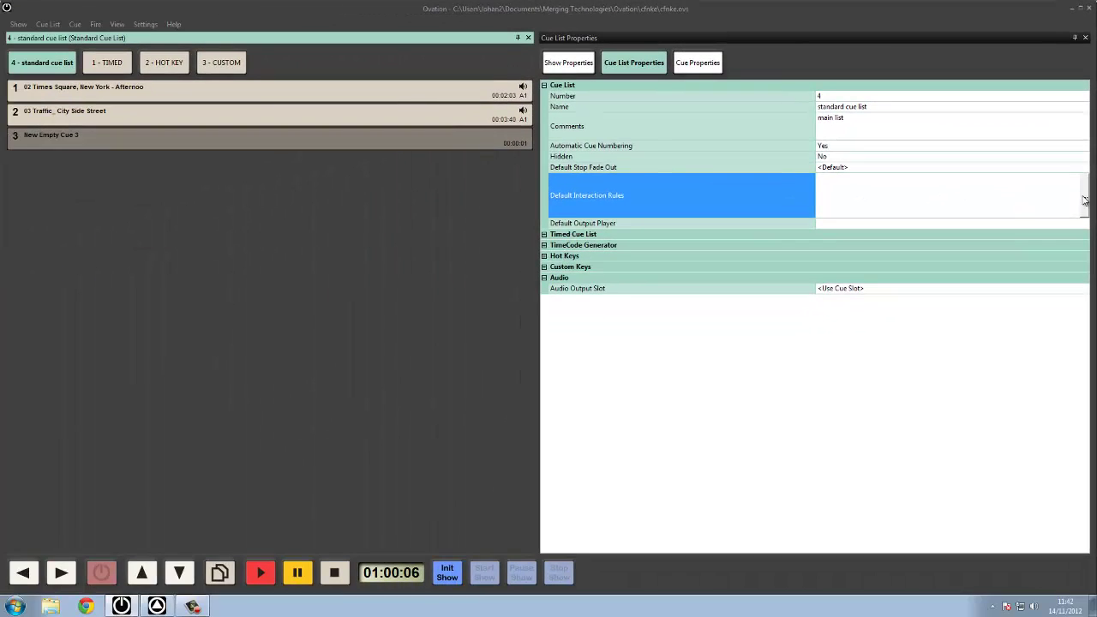
left_click(1085, 200)
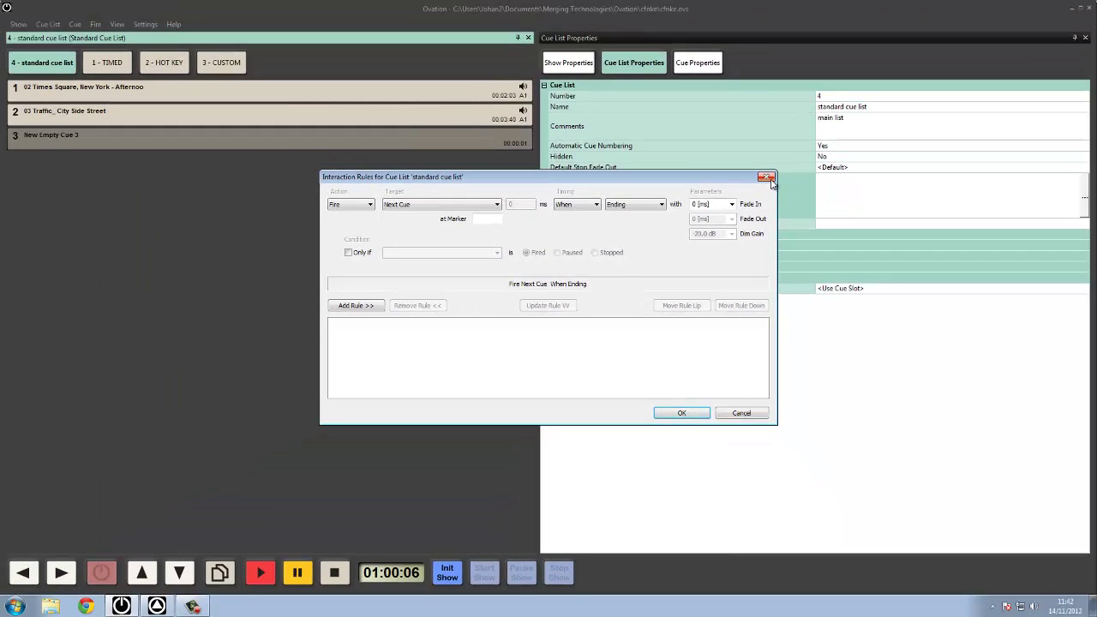
left_click(767, 177)
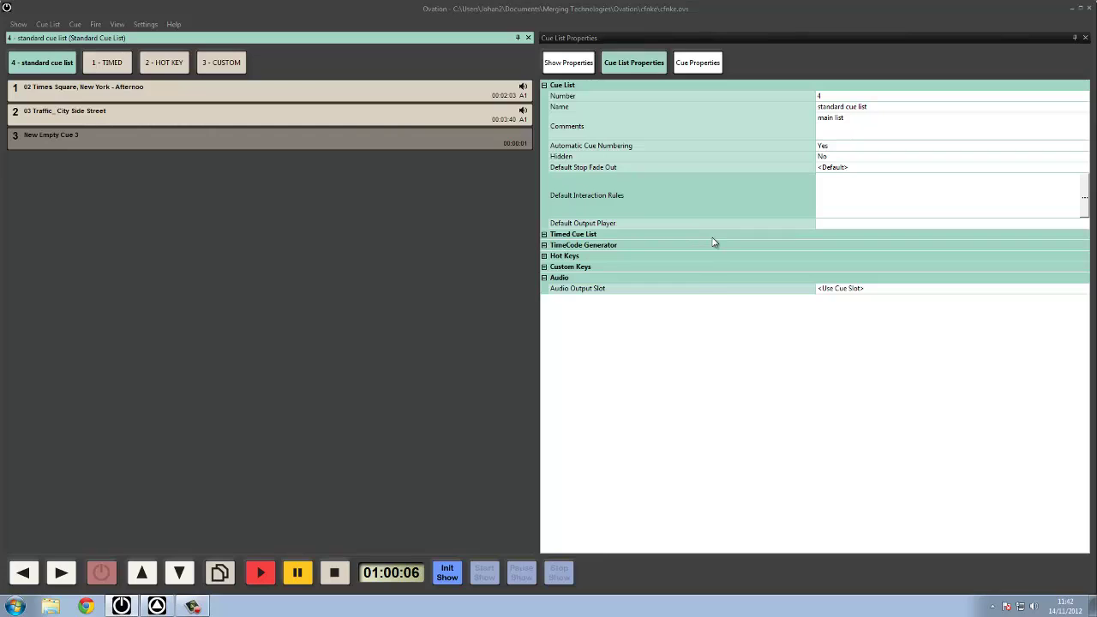
Open the Mix1 mixer from Audio Output Slot and move it to the lower right
left_click(720, 290)
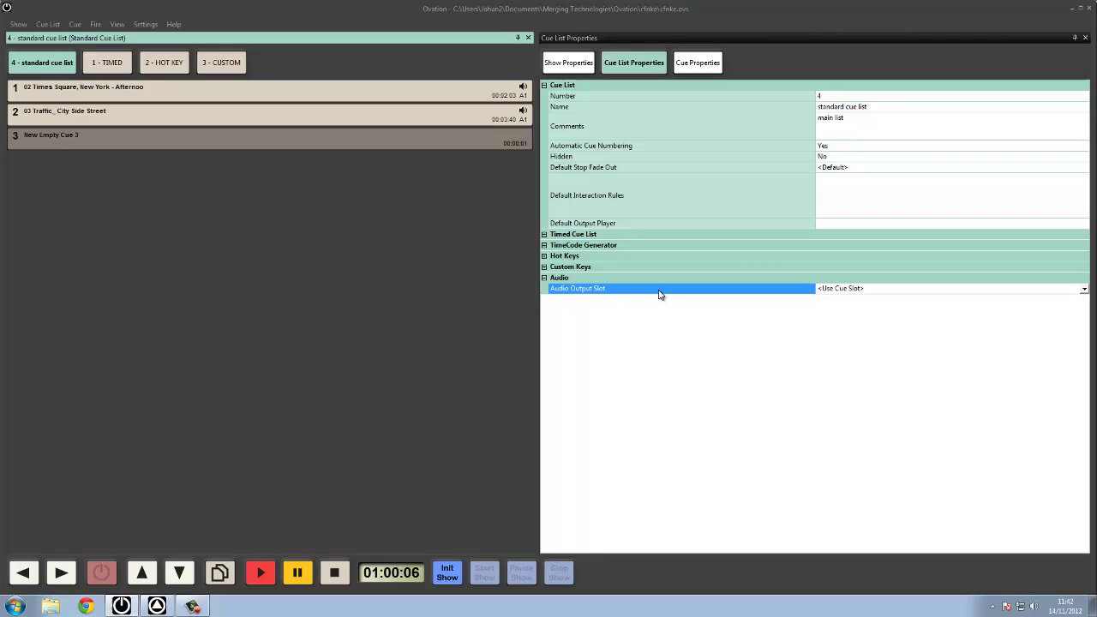
double_click(660, 295)
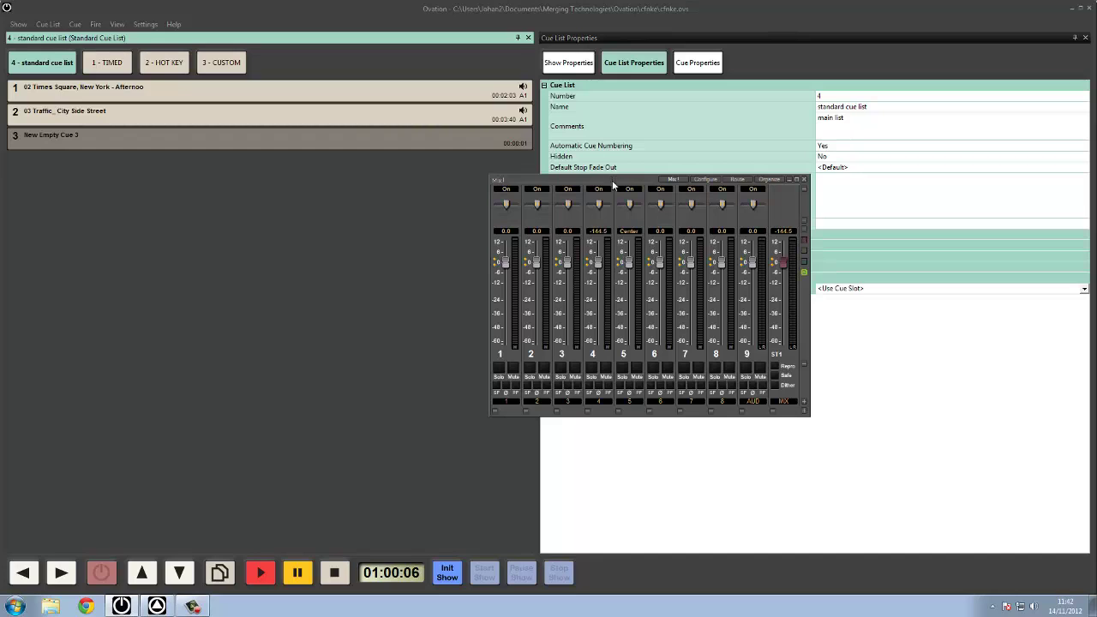
left_click_drag(616, 179, 826, 305)
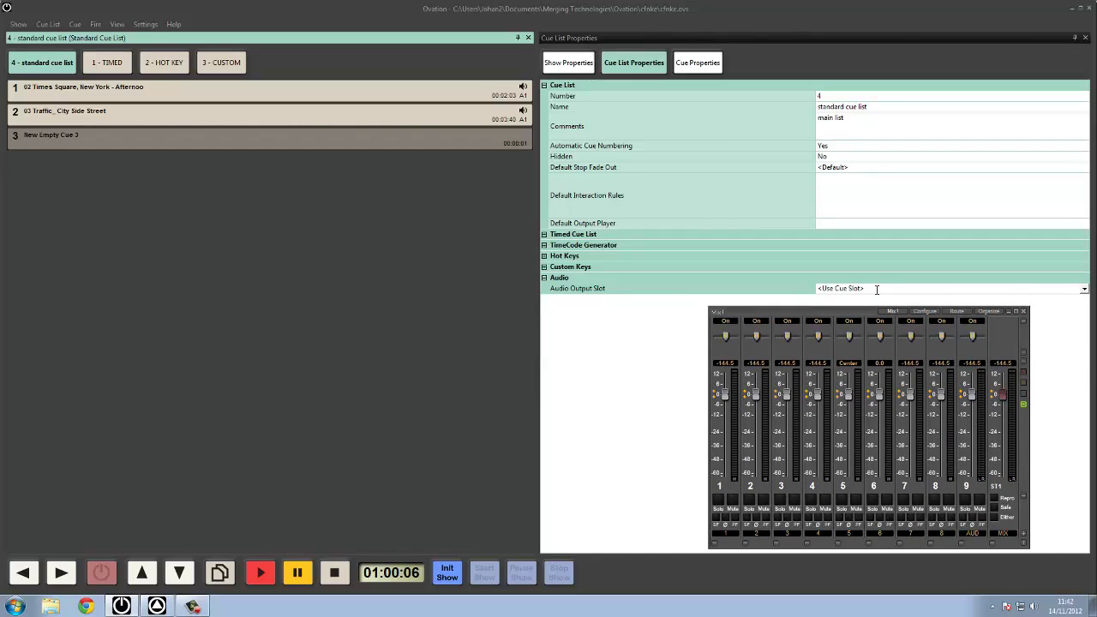
Initialise the show, then play and stop cue 1 in the standard list
left_click(274, 101)
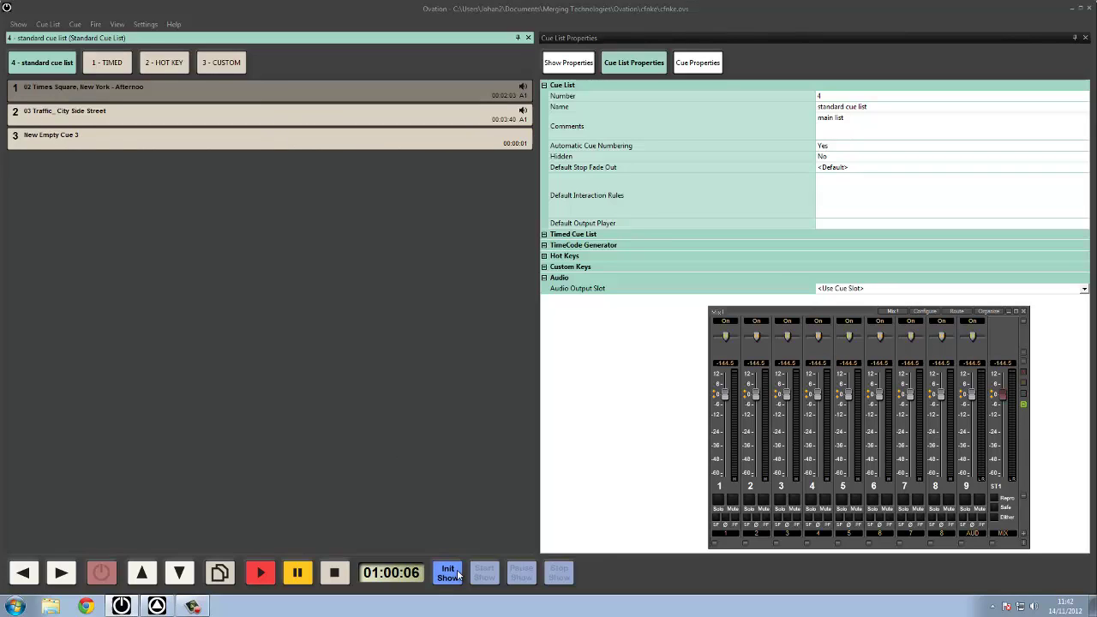
left_click(494, 581)
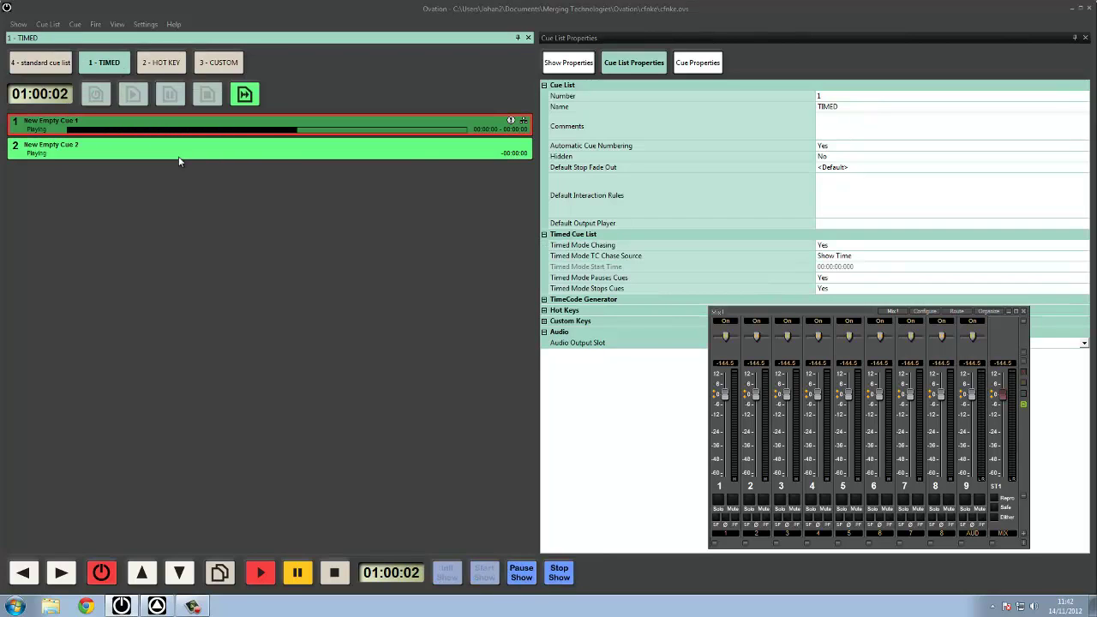
left_click(45, 64)
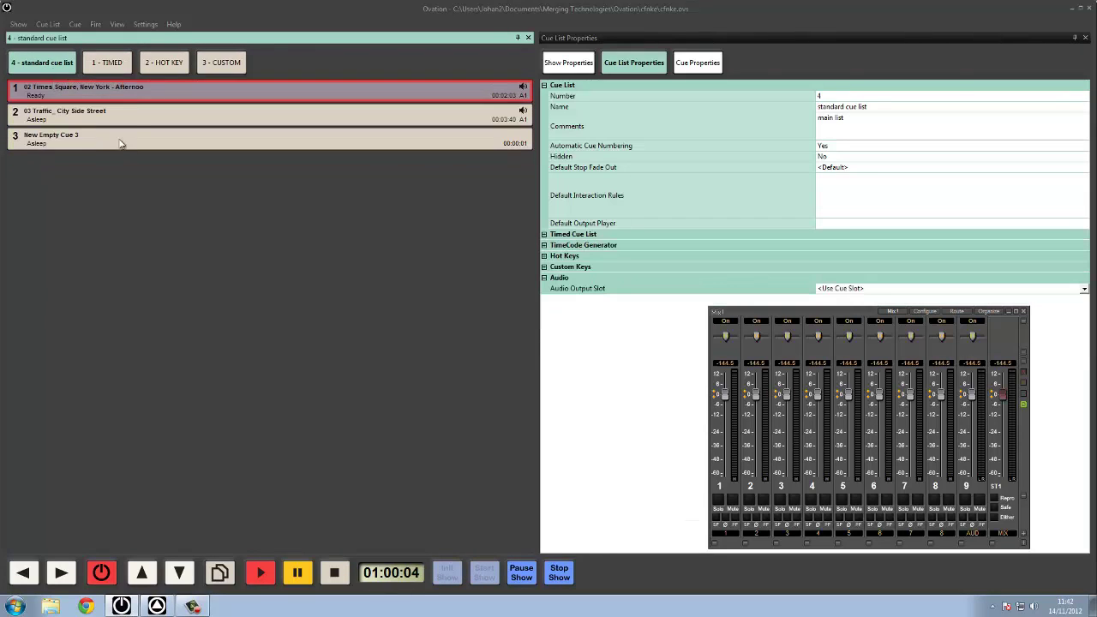
double_click(140, 100)
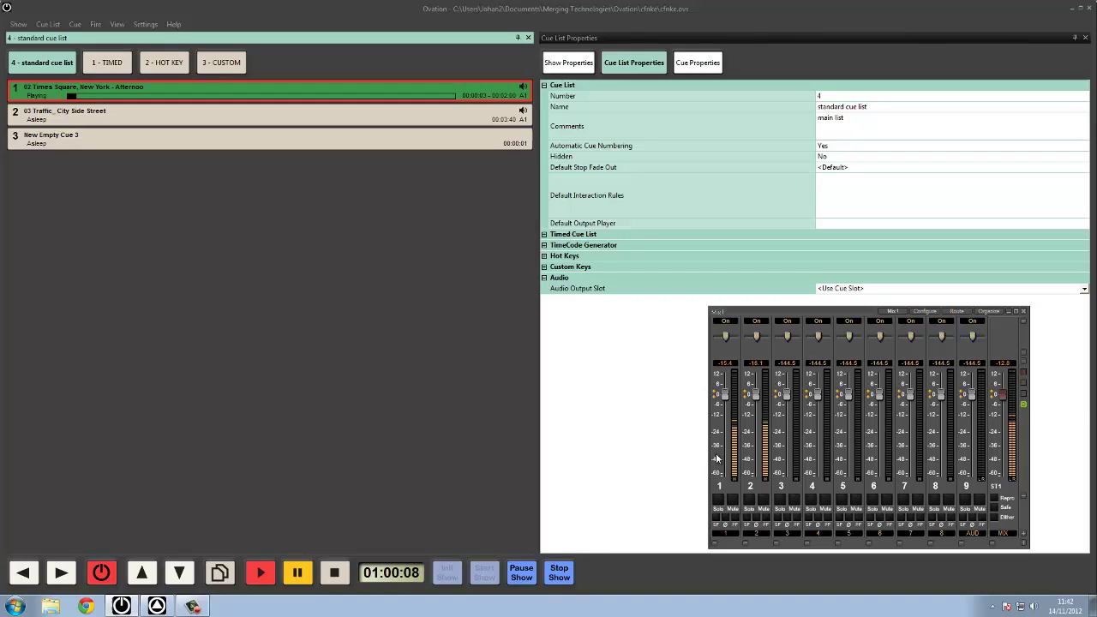
left_click(234, 96)
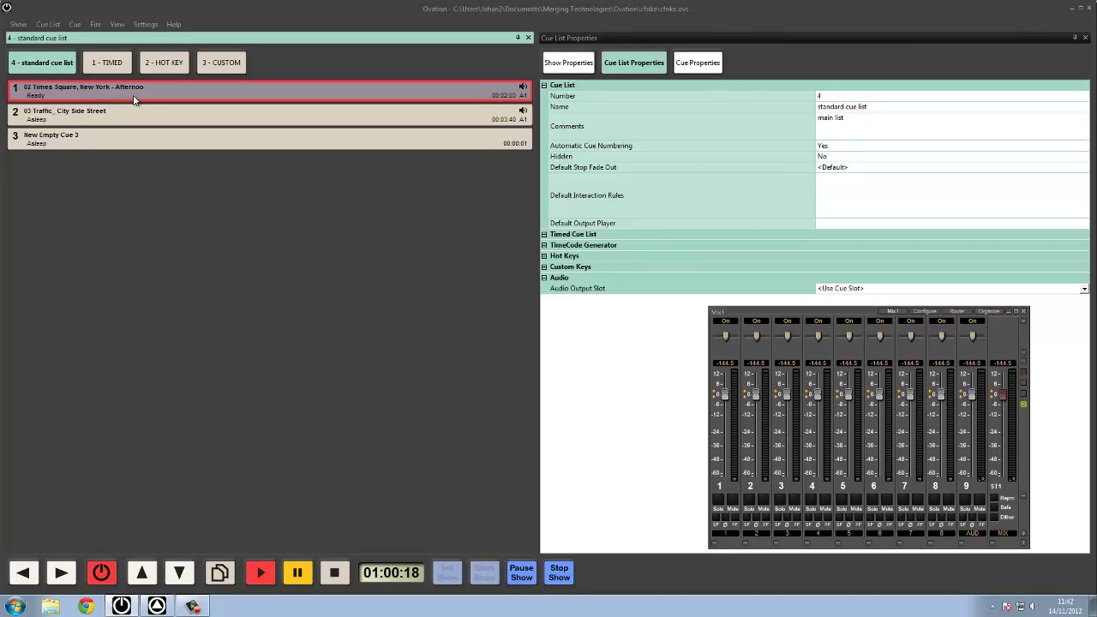
Set Audio Output Slot to 3 and fire cue 1 with the spacebar to test it
left_click(885, 289)
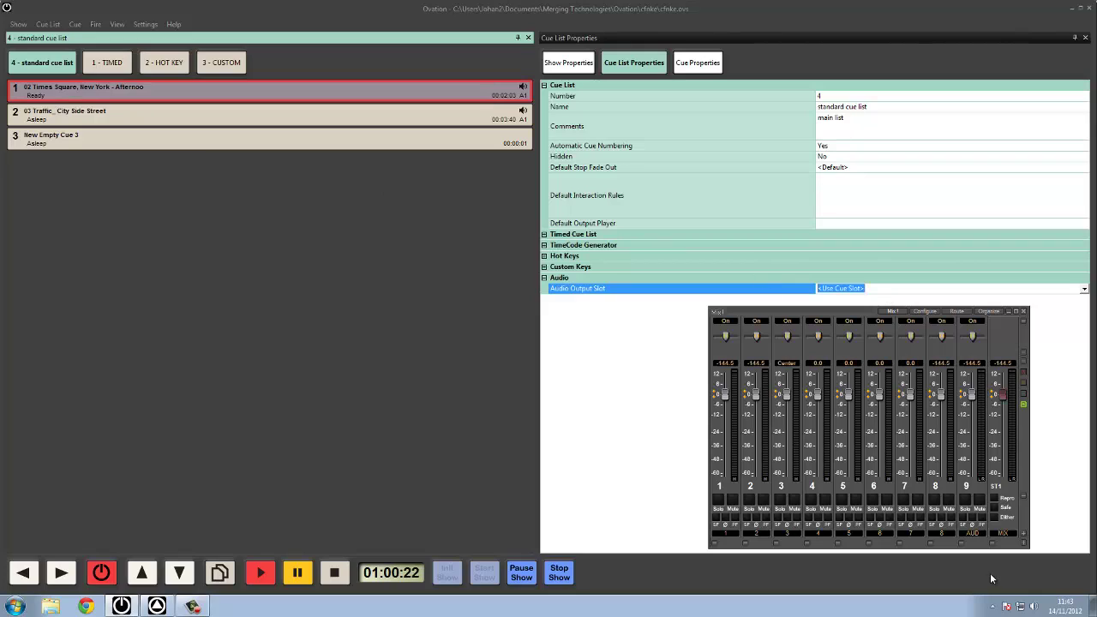
type("3")
left_click(194, 89)
key("space")
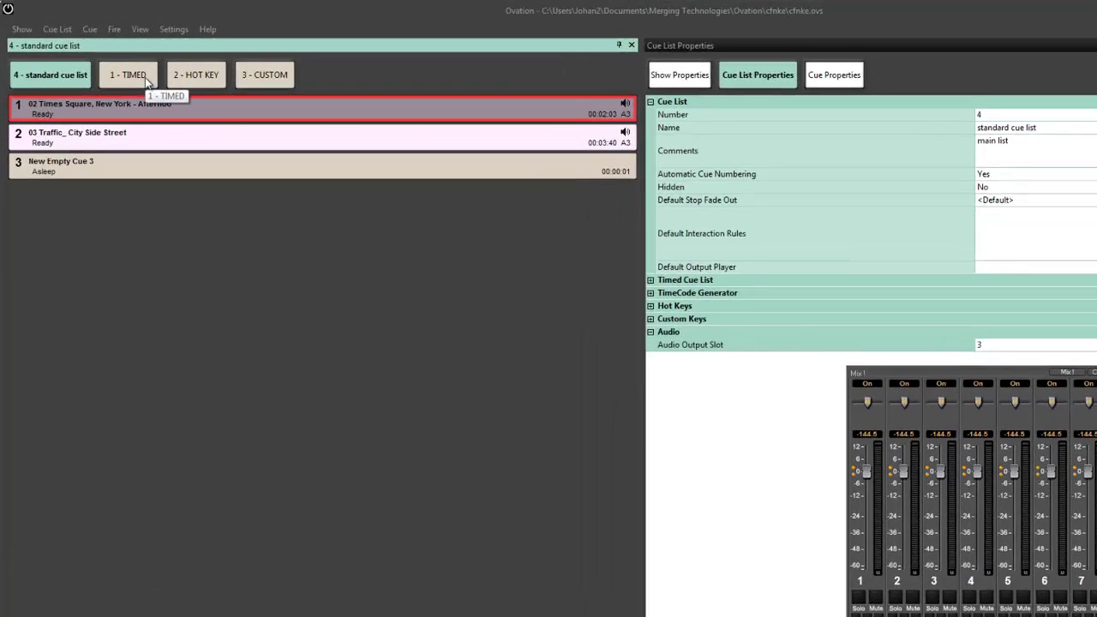
On the TIMED cue list, set Timed Mode Chasing to Yes
left_click(121, 67)
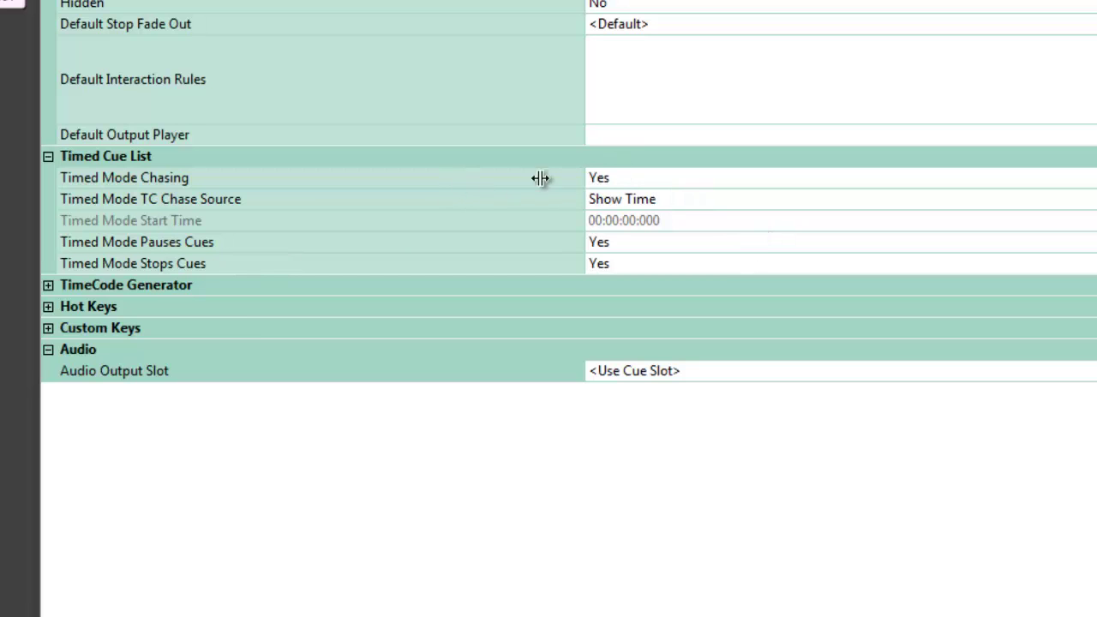
left_click(490, 186)
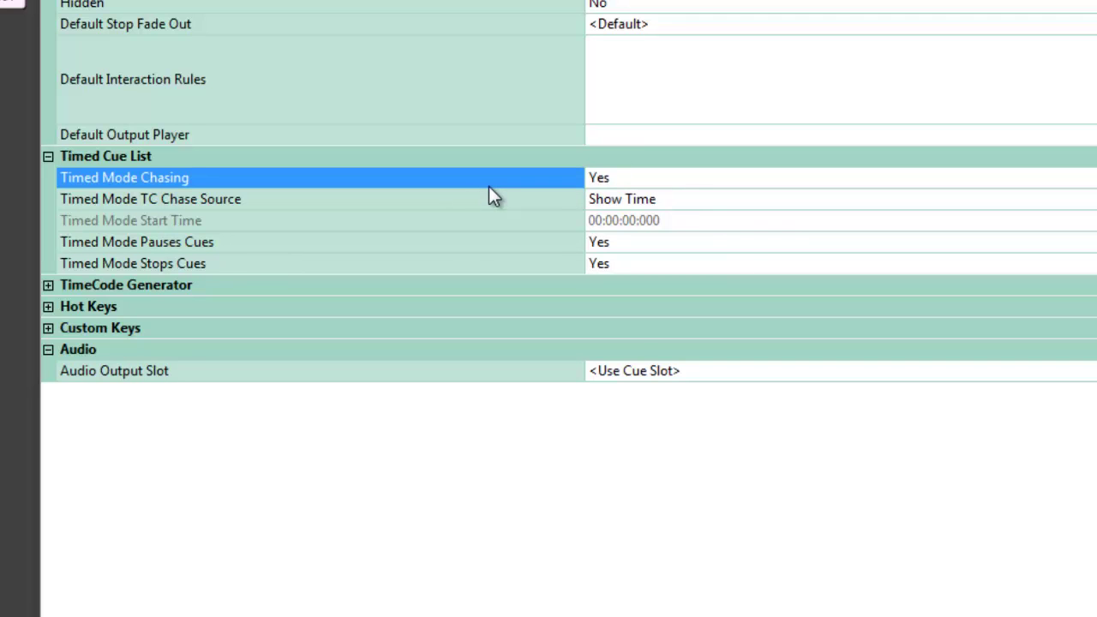
left_click(616, 178)
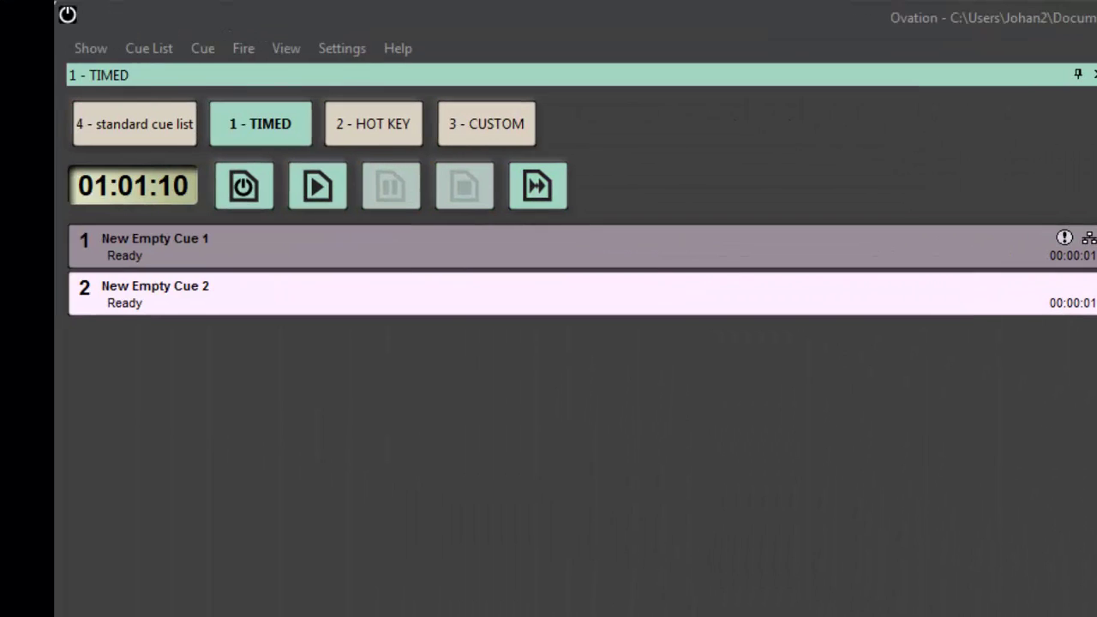
left_click(326, 189)
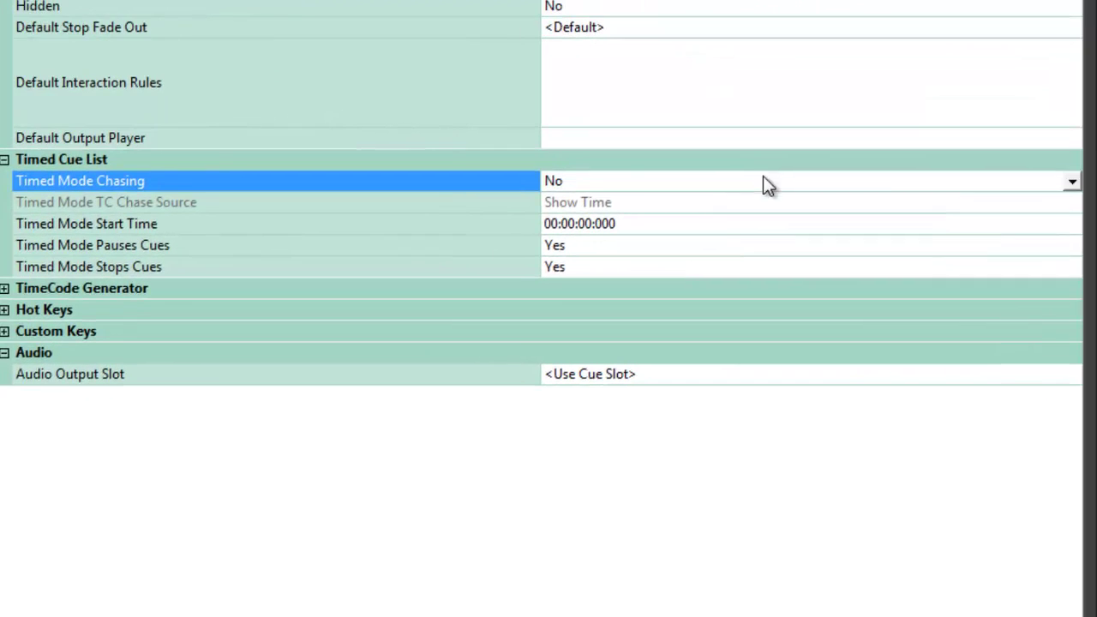
left_click(572, 182)
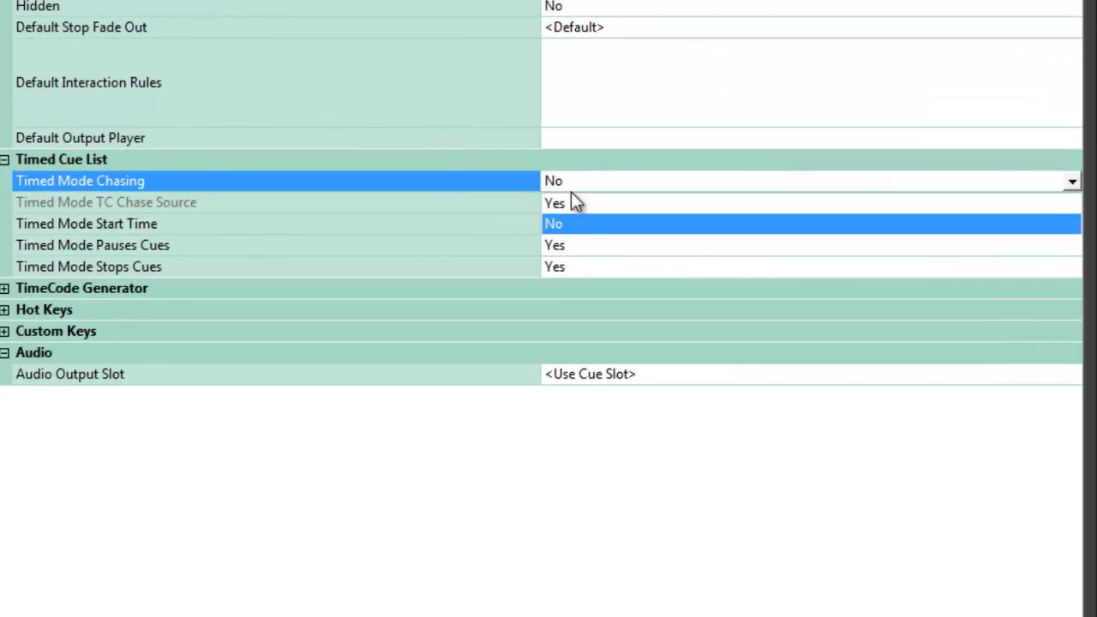
left_click(574, 202)
Keep Show Time as TC Chase Source and set Pauses Cues and Stops Cues to No
left_click(573, 206)
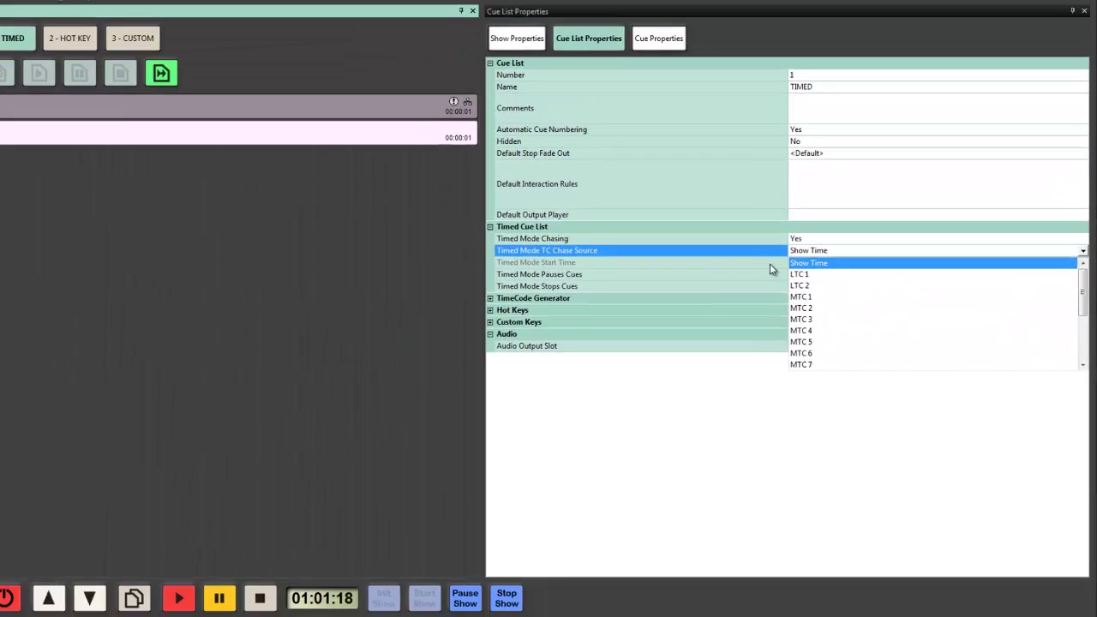
left_click(510, 239)
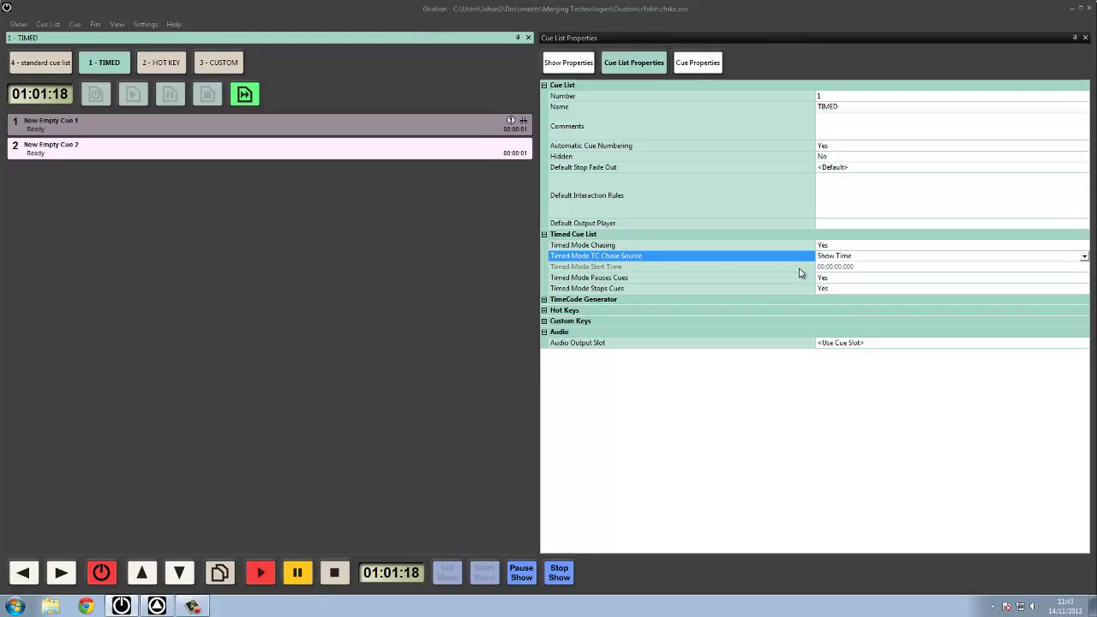
left_click(579, 248)
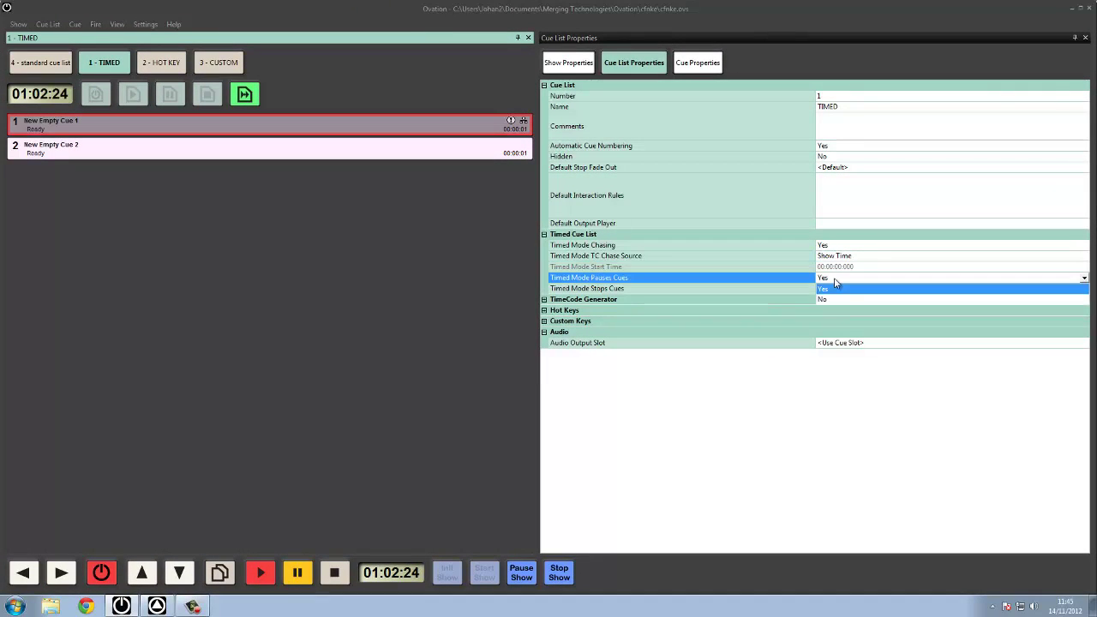
left_click(778, 288)
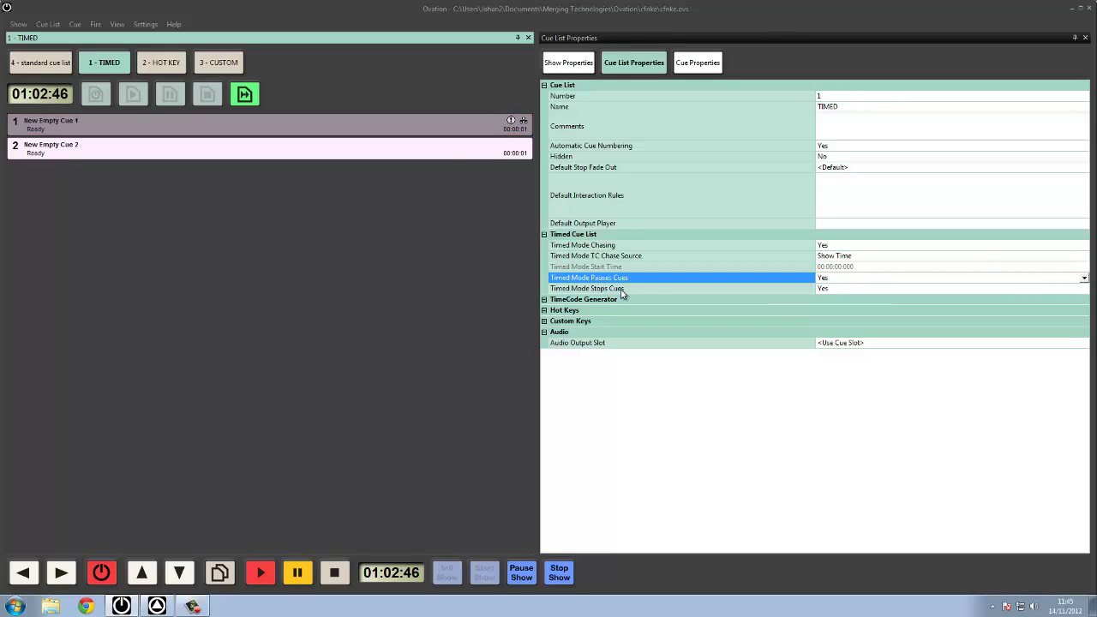
left_click(828, 278)
left_click(828, 300)
left_click(823, 289)
left_click(821, 310)
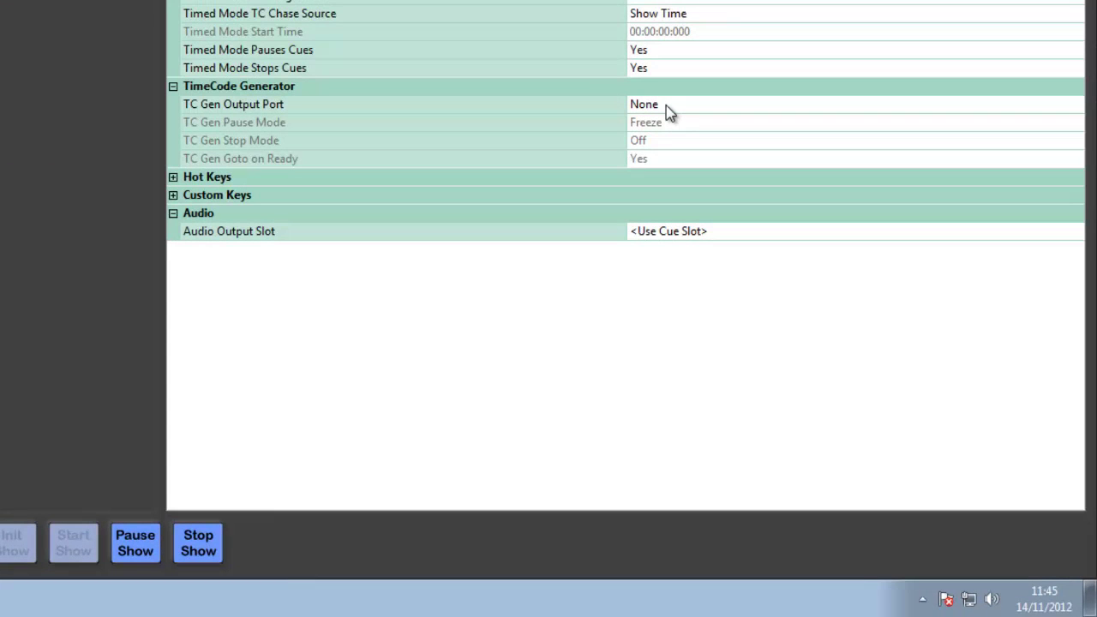
Set the timecode generator output port to LTC 2
left_click(667, 108)
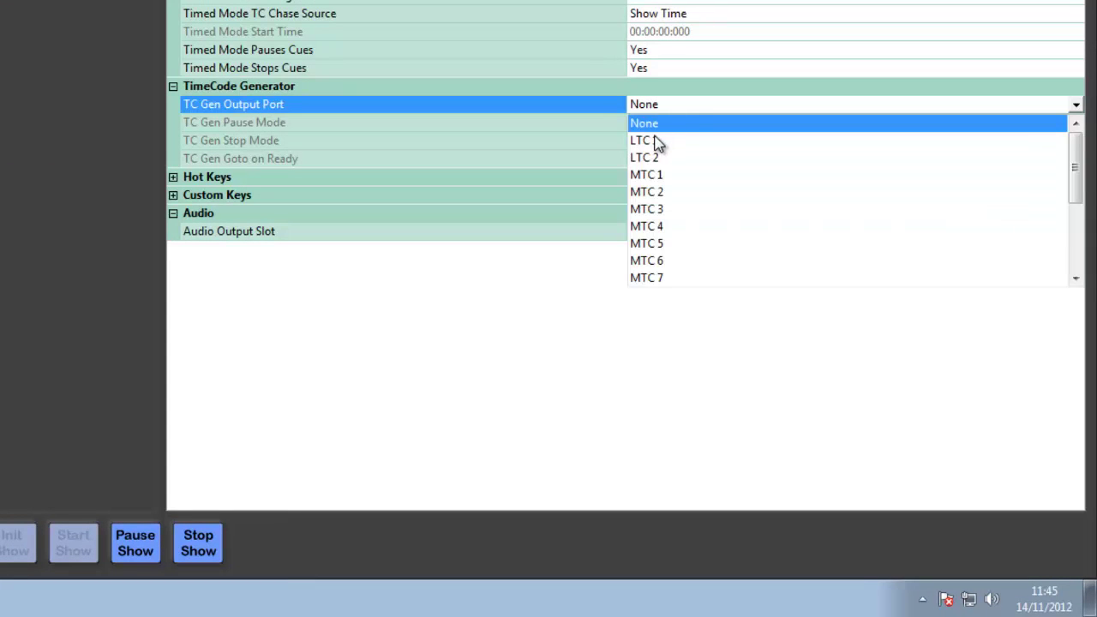
left_click(580, 101)
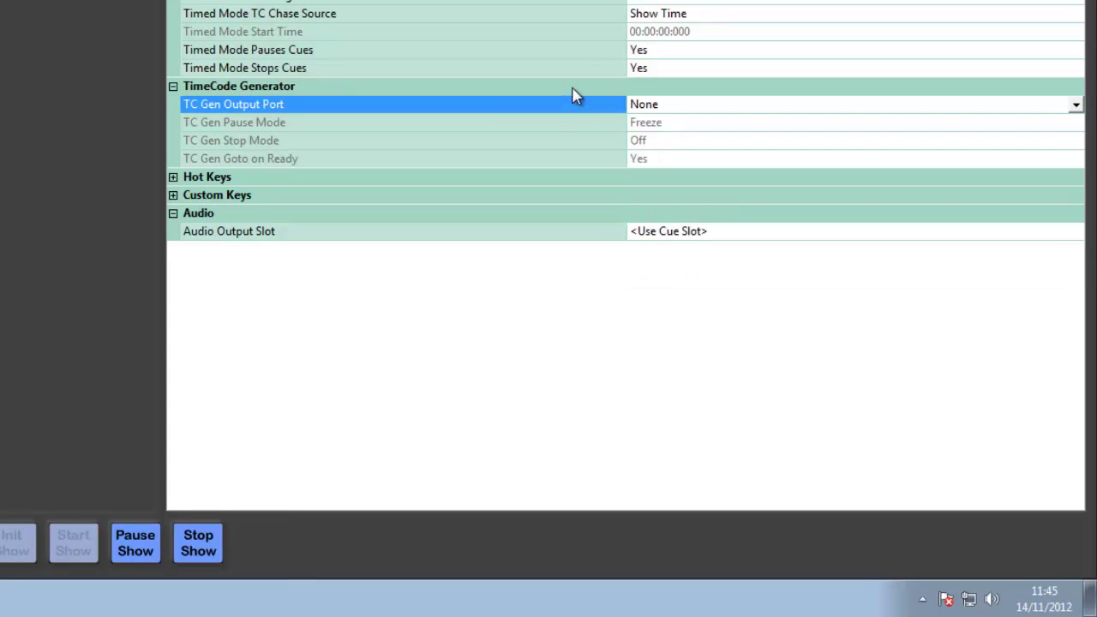
left_click(635, 114)
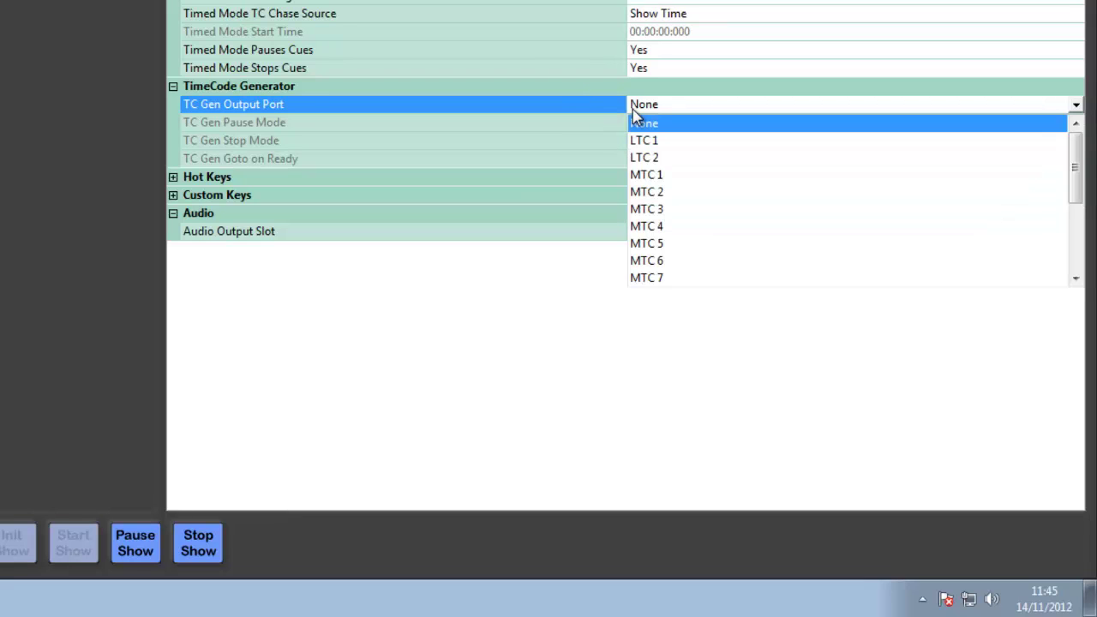
left_click(650, 158)
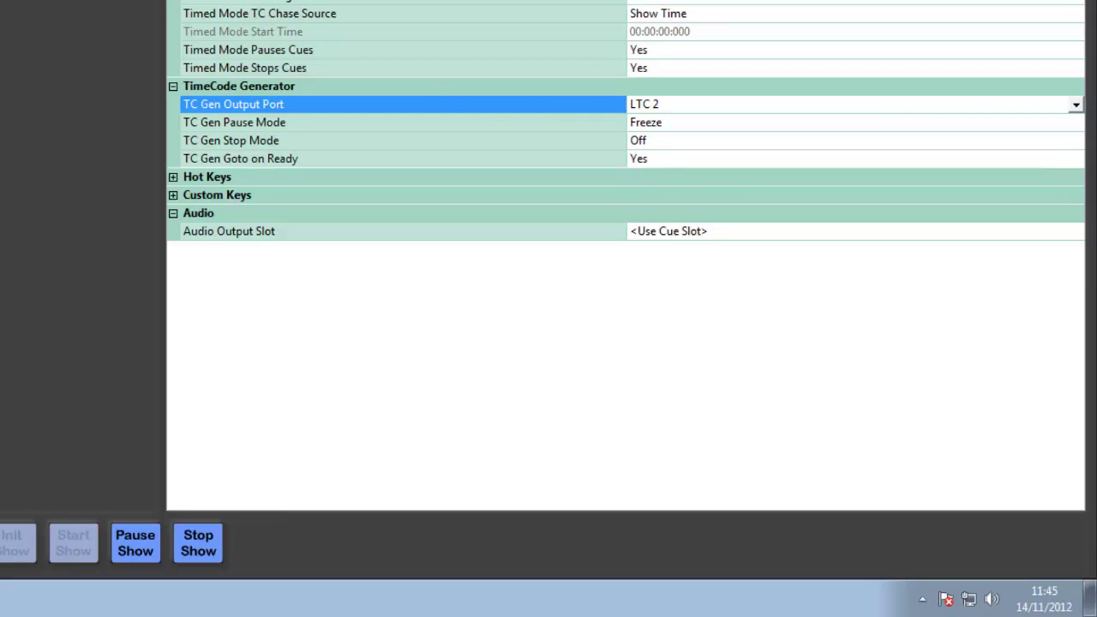
Set generator Pause Mode to Freeze, leave Stop Mode Off, then show the HOT KEY list
left_click(671, 128)
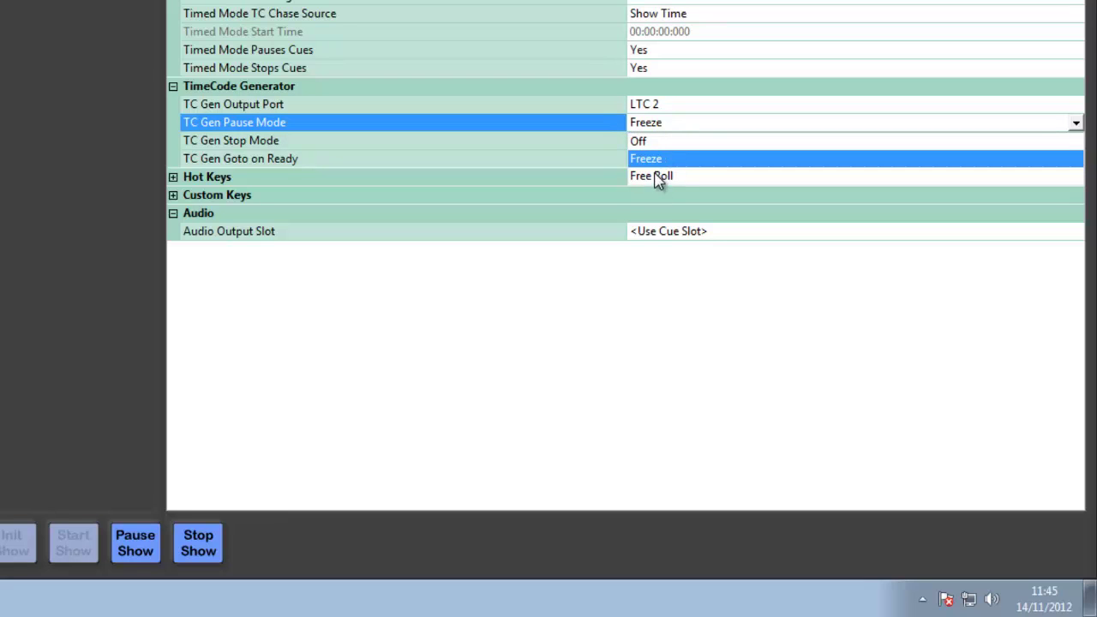
left_click(645, 142)
left_click(661, 129)
left_click(657, 176)
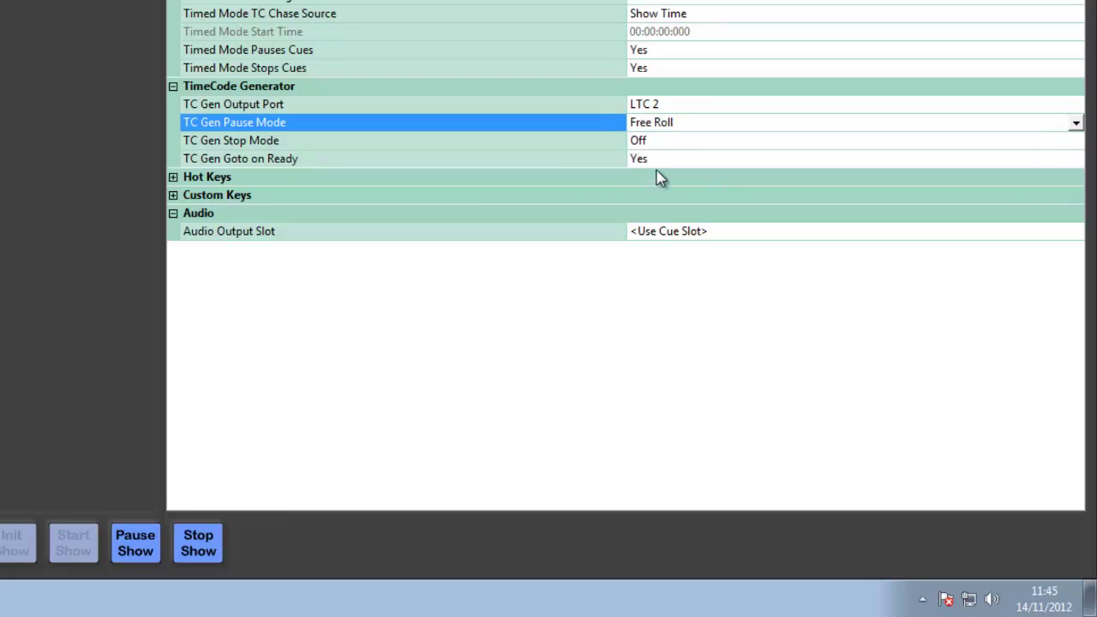
left_click(637, 127)
left_click(640, 159)
left_click(671, 143)
left_click(596, 147)
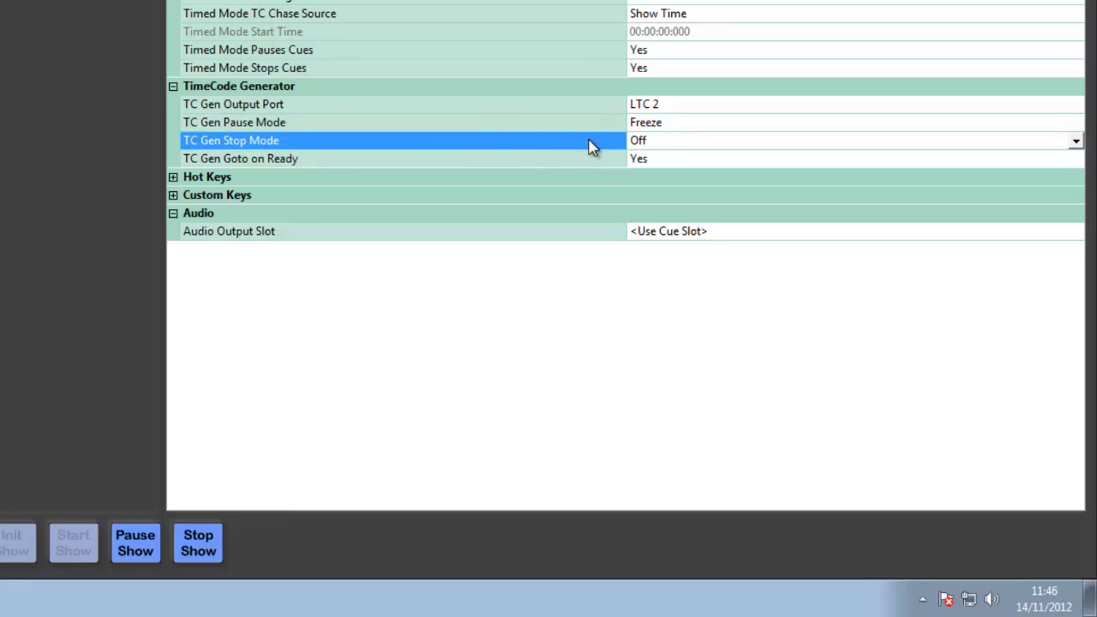
left_click(525, 164)
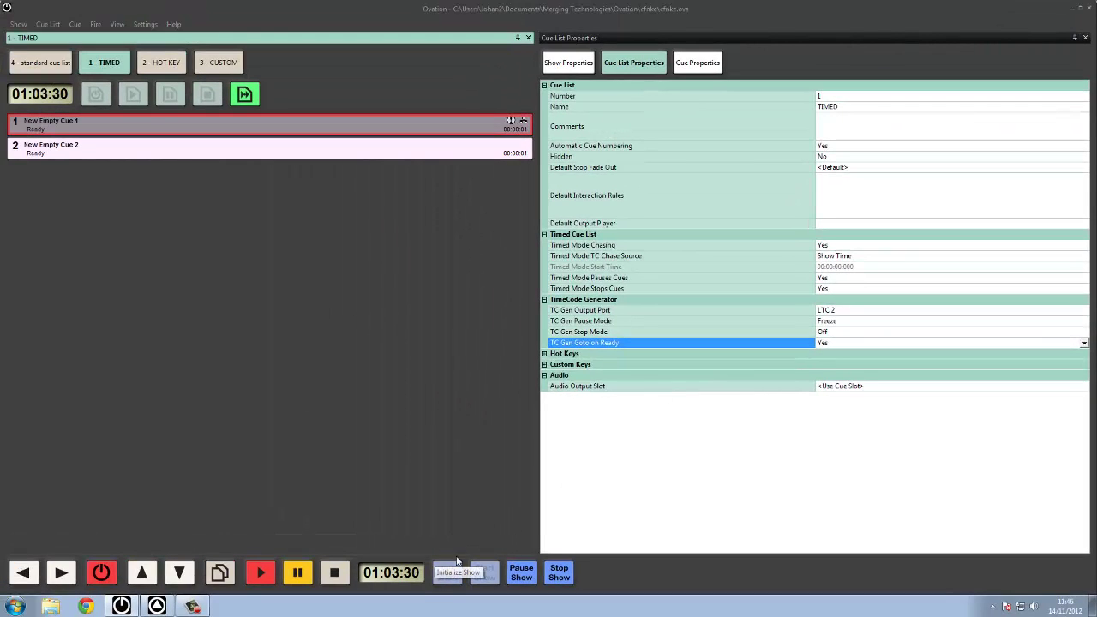
left_click(163, 63)
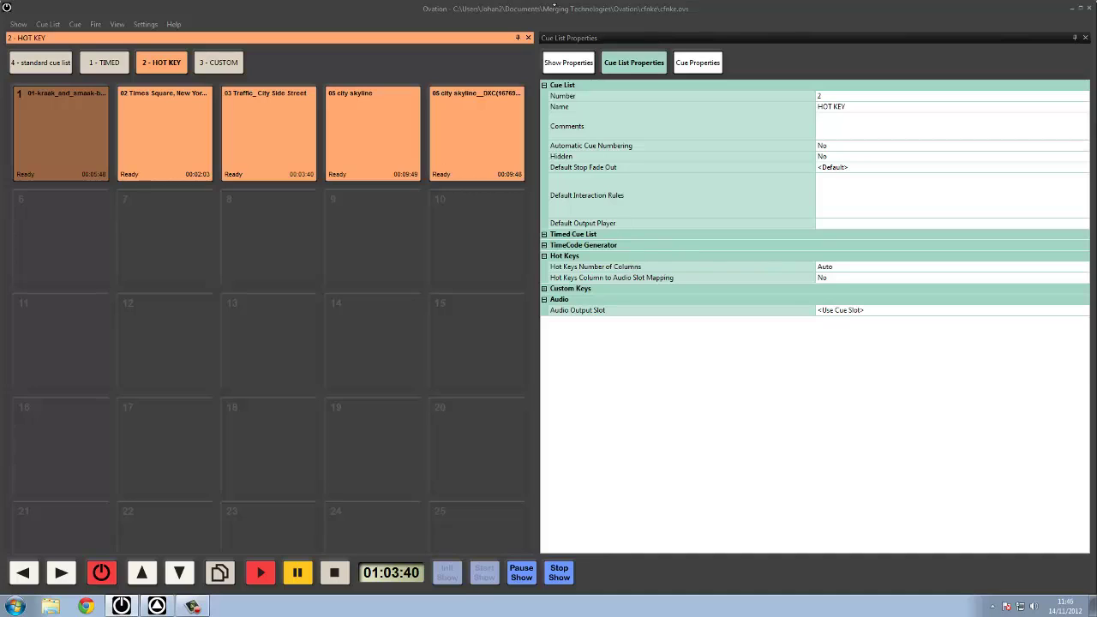
left_click(848, 267)
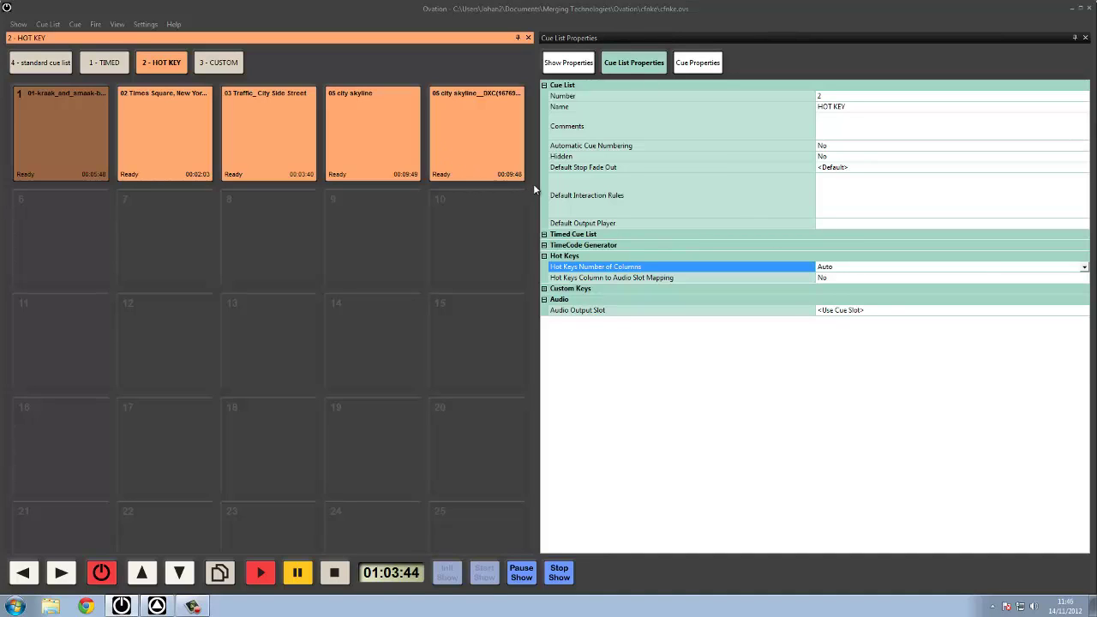
left_click_drag(540, 185, 567, 197)
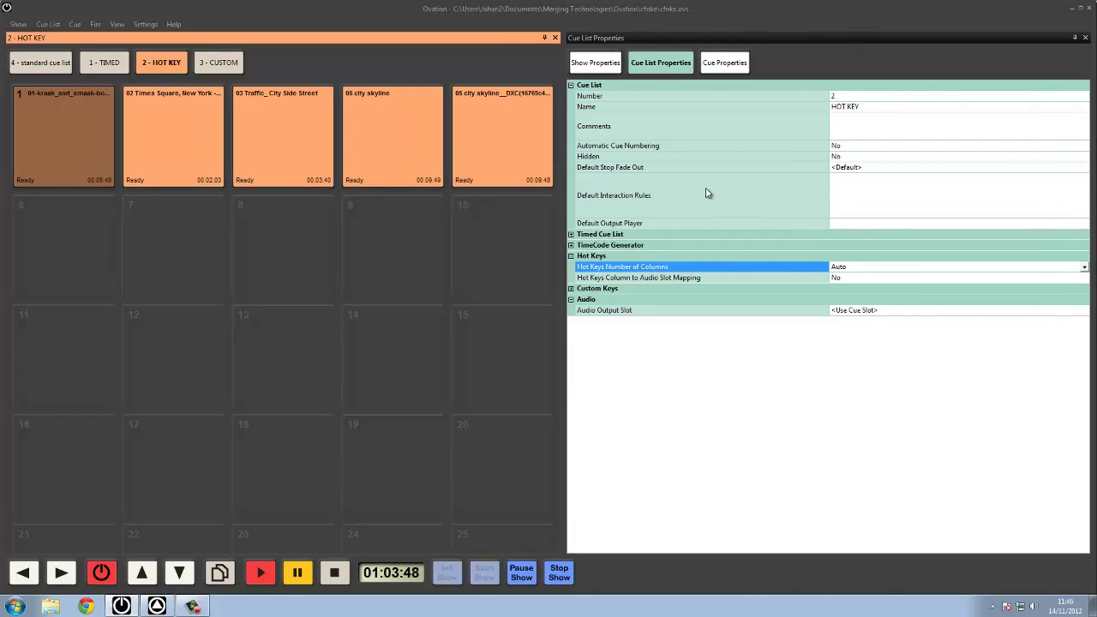
type("4")
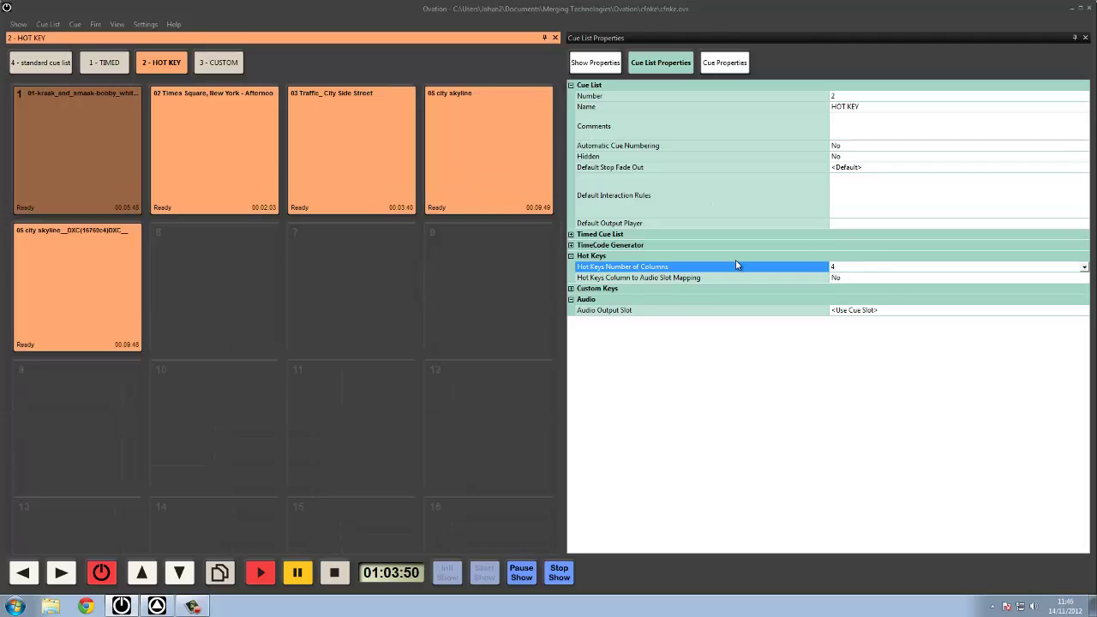
left_click_drag(564, 282, 542, 286)
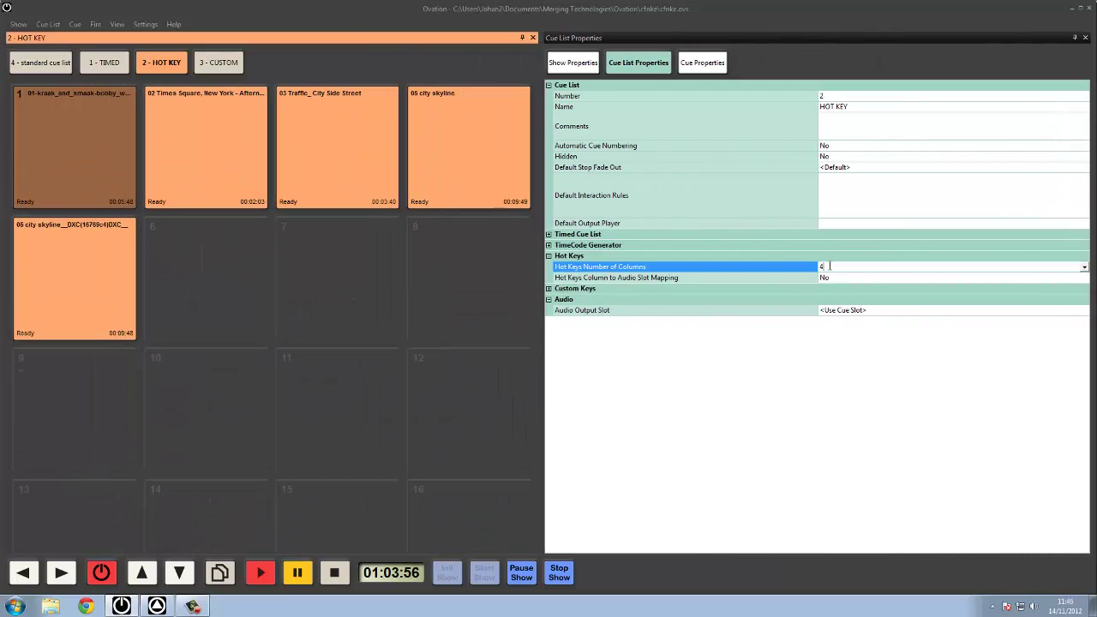
left_click(1084, 267)
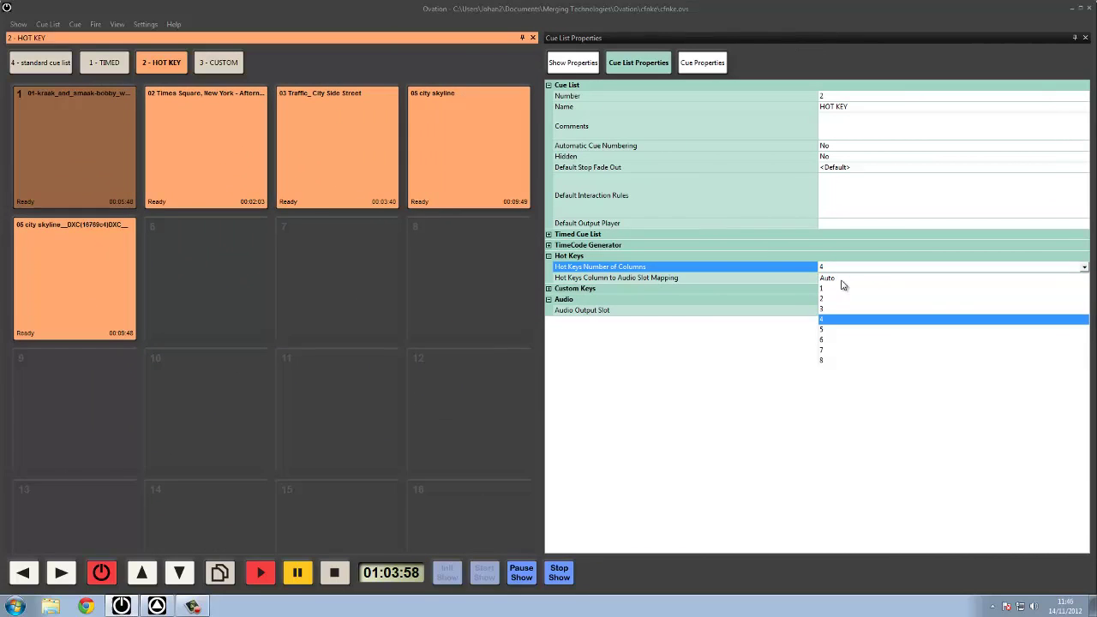
left_click(839, 284)
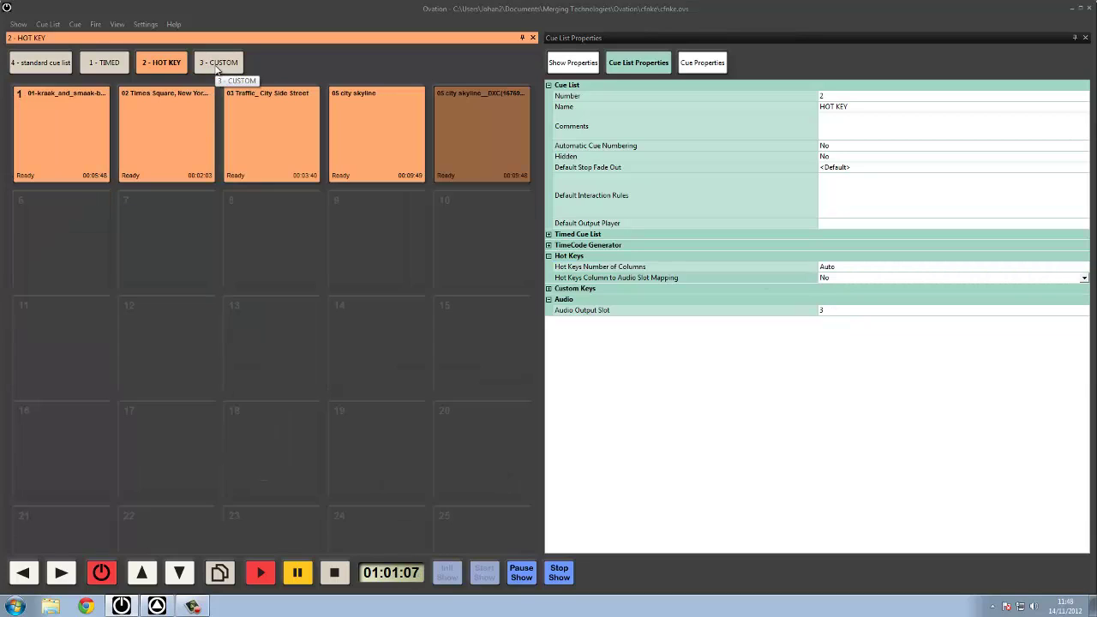
On the CUSTOM list, stop the show and drag New Empty Cue 1 to the right
left_click(218, 68)
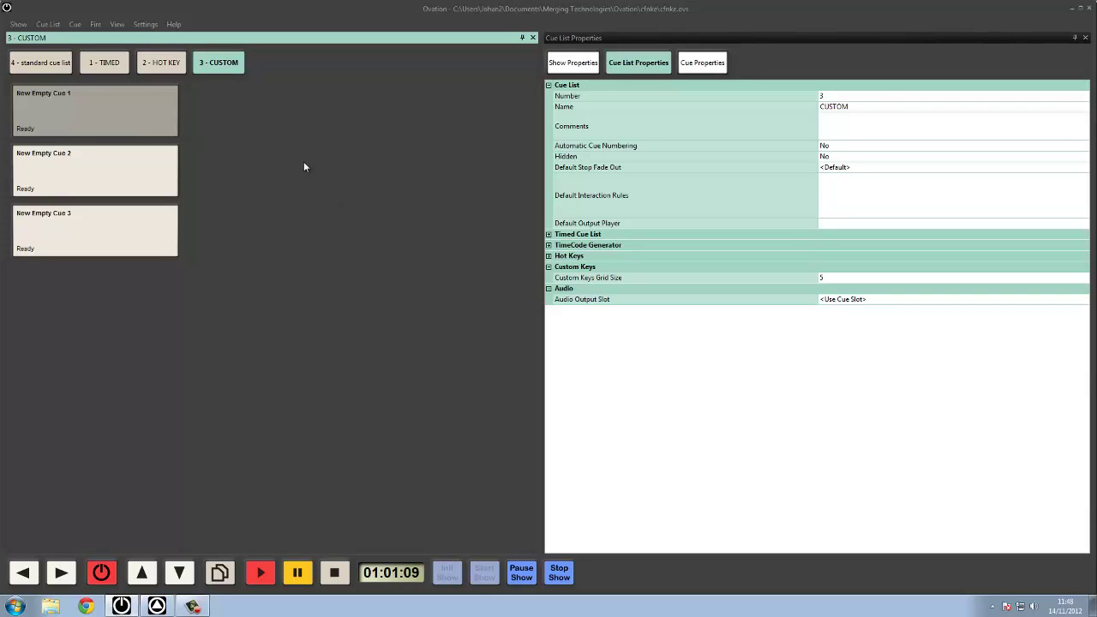
left_click(558, 574)
left_click(525, 316)
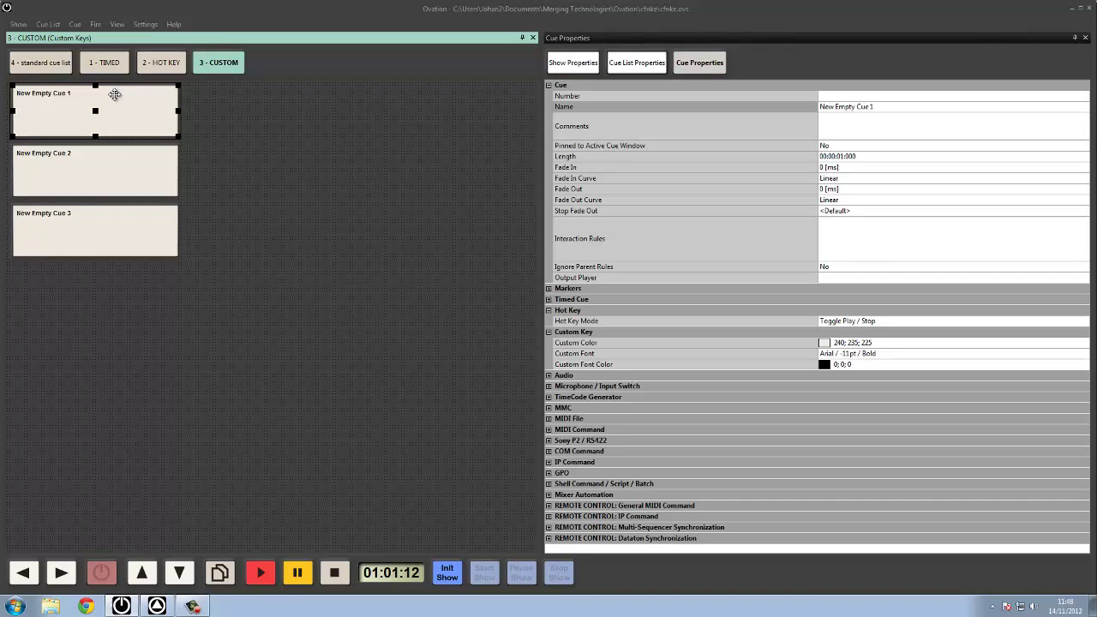
left_click_drag(146, 112, 376, 185)
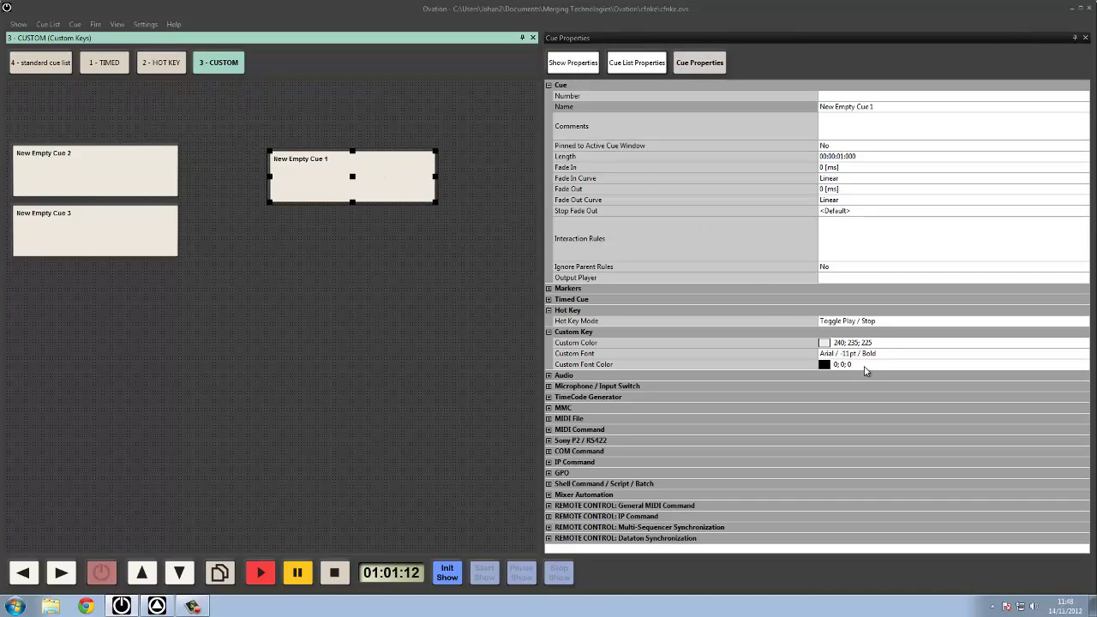
left_click(637, 64)
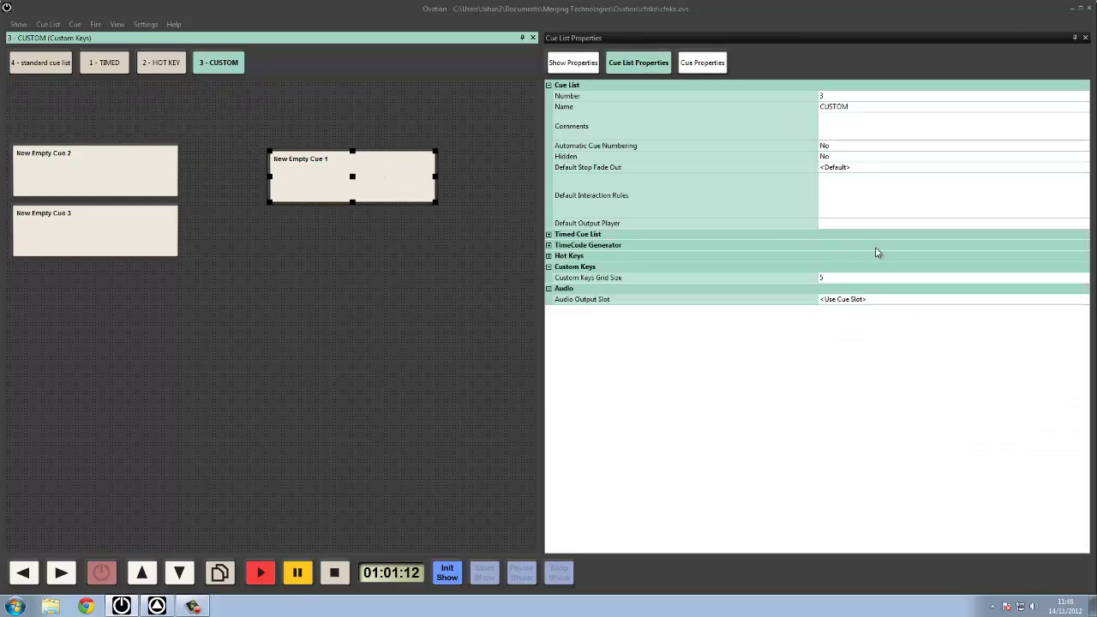
Change Custom Keys Grid Size from 50 to 5 and snap New Empty Cue 1 beside Cue 2
left_click(840, 277)
left_click_drag(841, 278, 804, 280)
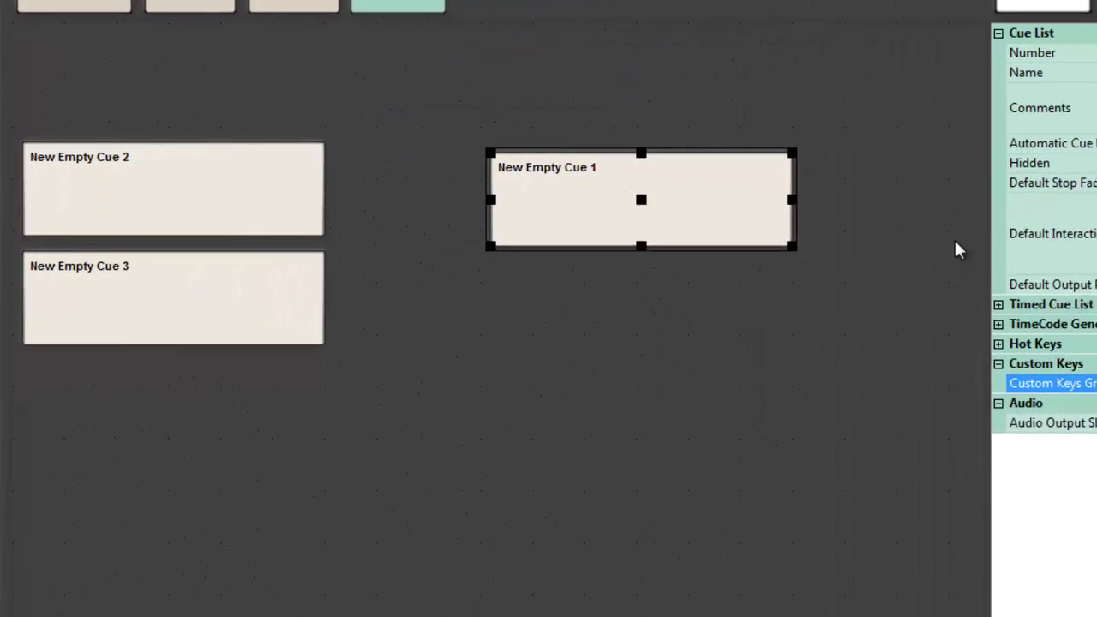
left_click_drag(393, 180, 385, 290)
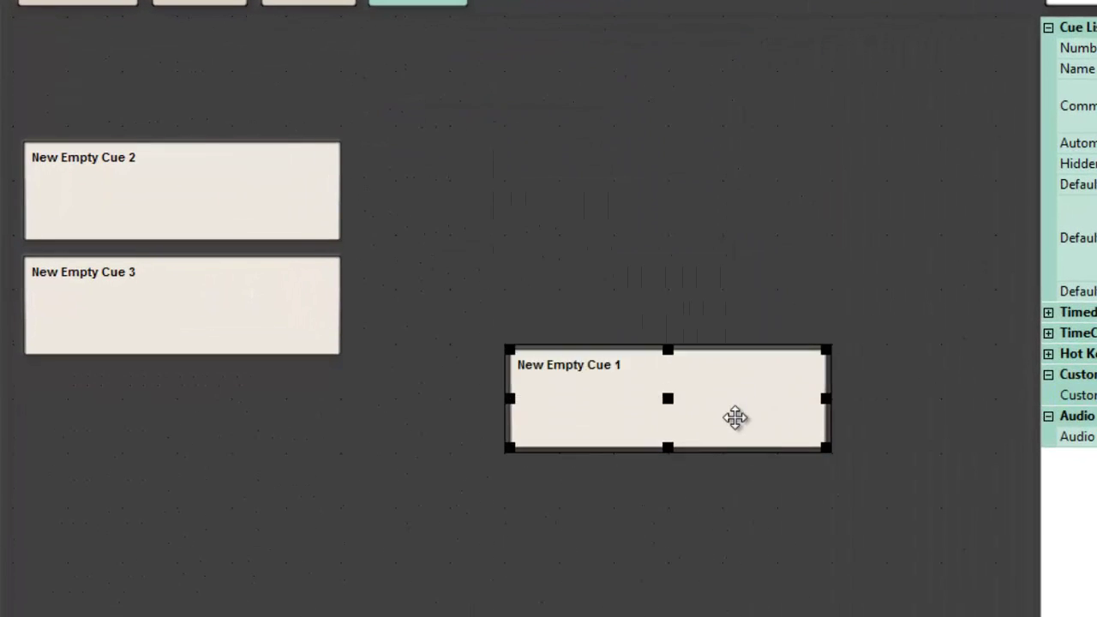
left_click_drag(736, 418, 624, 313)
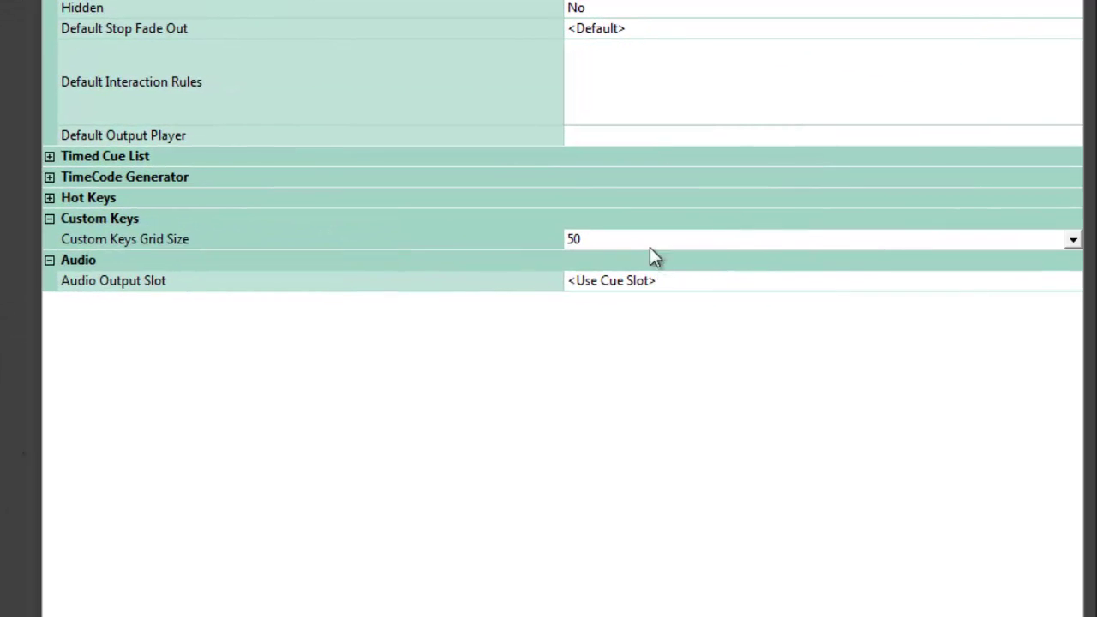
left_click(463, 230)
type("5")
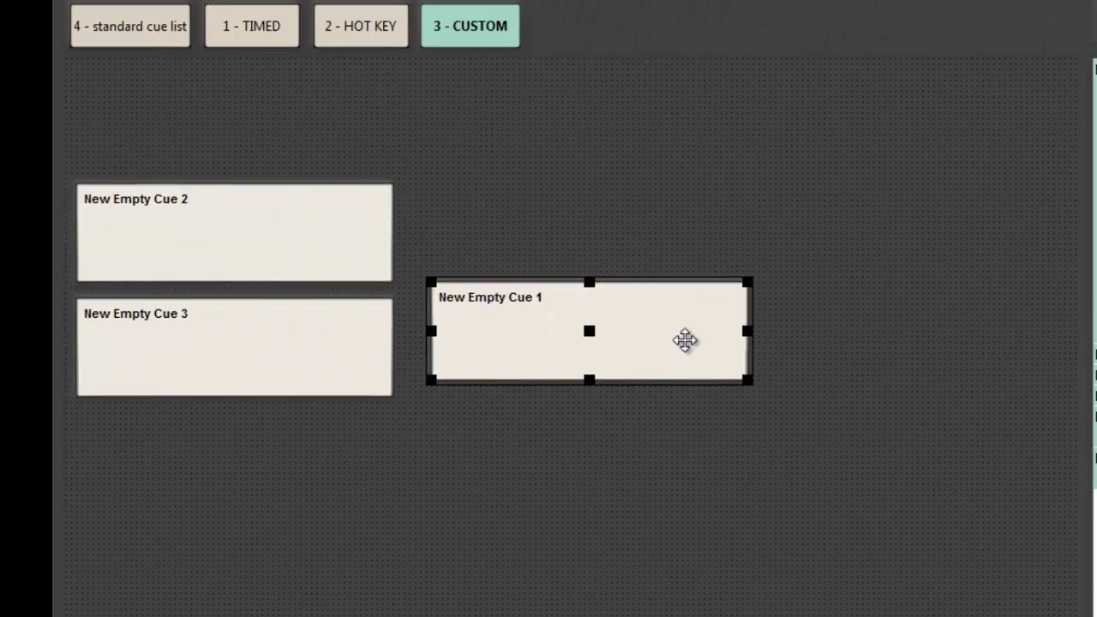
left_click_drag(686, 340, 656, 233)
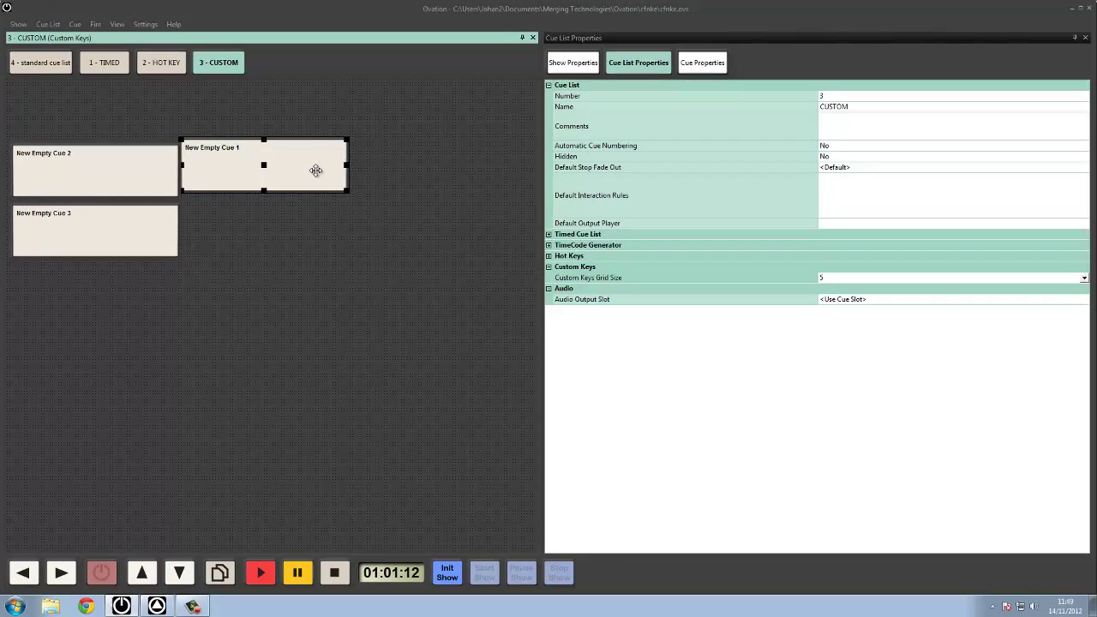